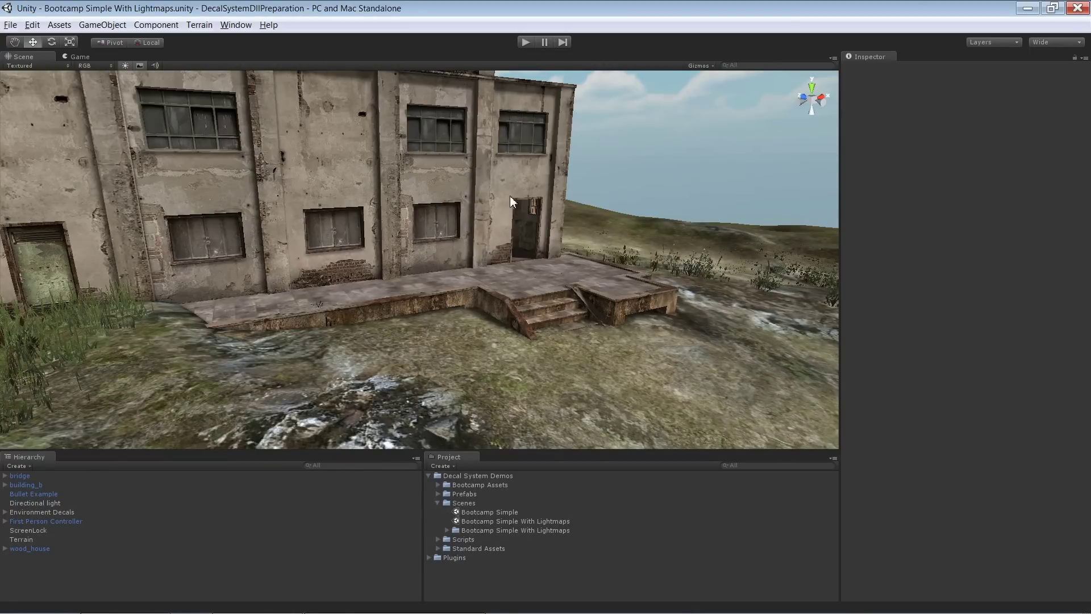
Select the Bootcamp Simple With Lightmaps scene asset and collapse the Scenes folder.
{"action": "left_click", "coordinate": [493, 522]}
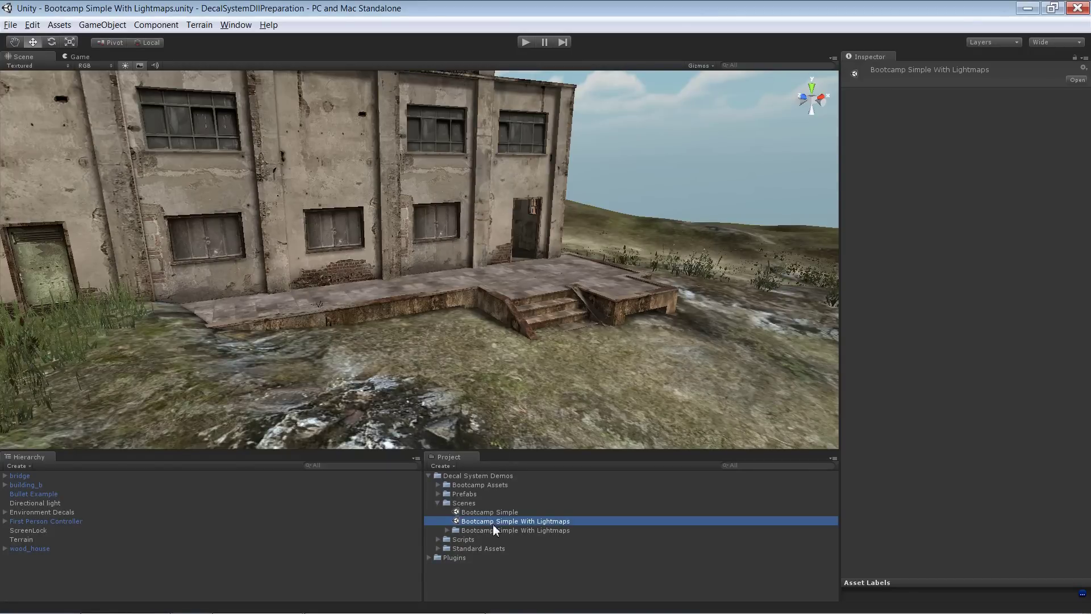
{"action": "left_click", "coordinate": [438, 504]}
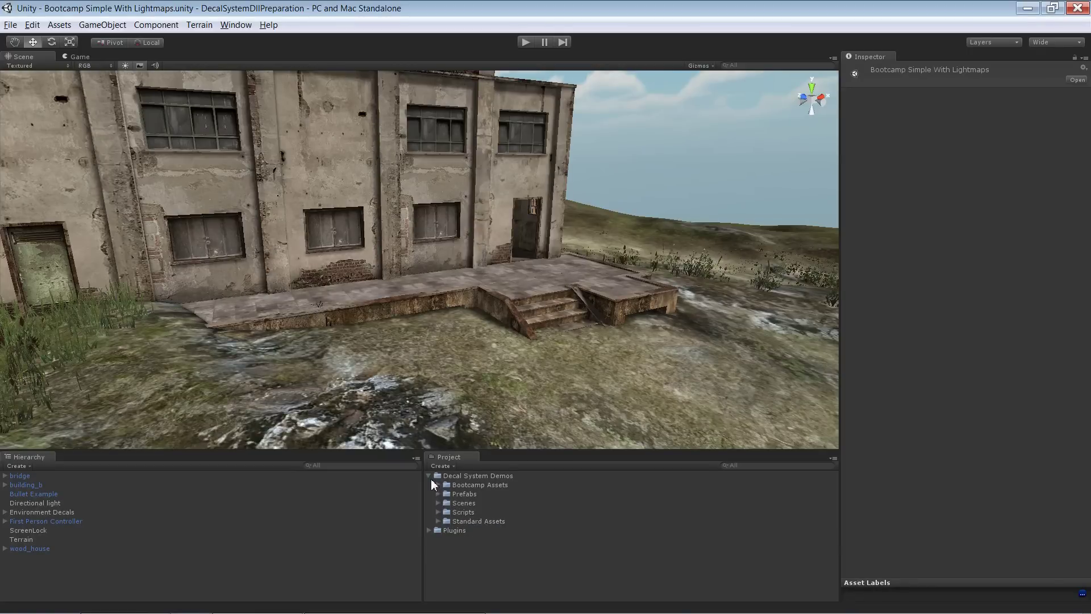
Create a new material in the Project panel named 'Decal Test Material'.
{"action": "left_click", "coordinate": [431, 476]}
{"action": "right_click", "coordinate": [446, 512]}
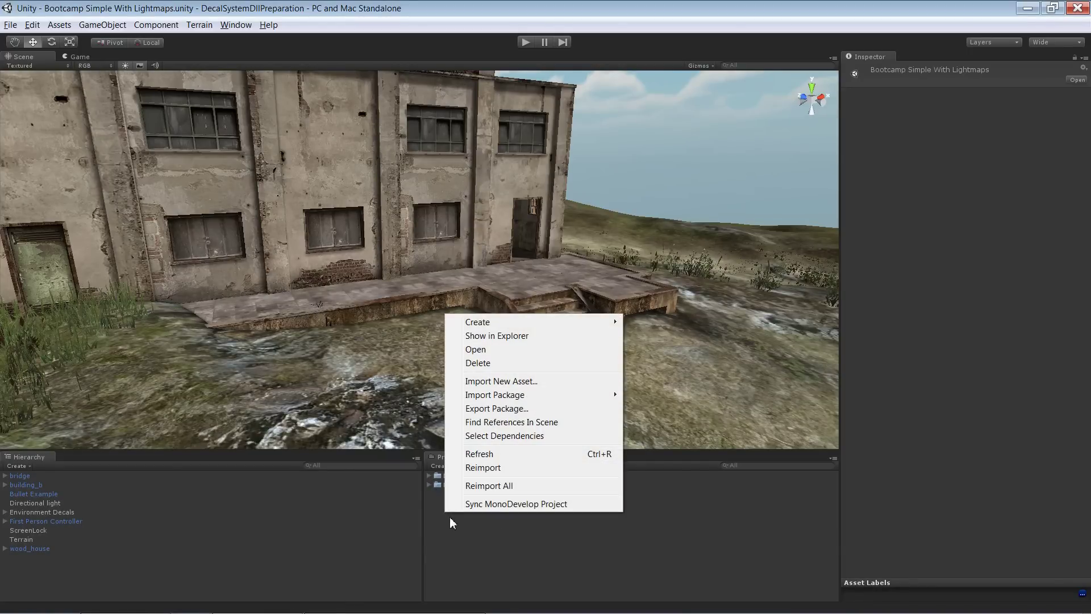
{"action": "left_click", "coordinate": [464, 553]}
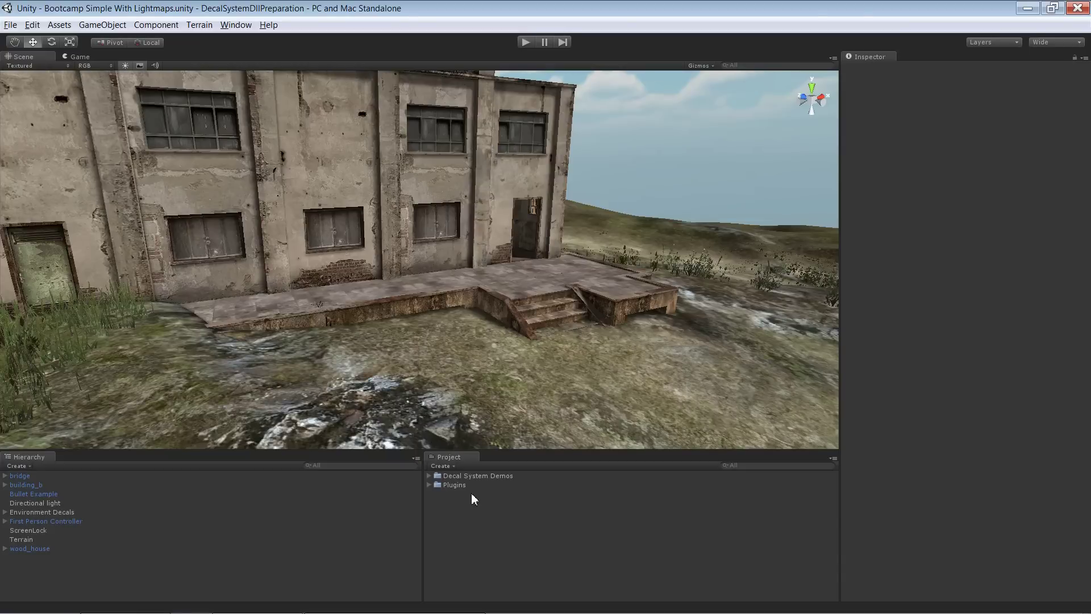
{"action": "right_click", "coordinate": [452, 510]}
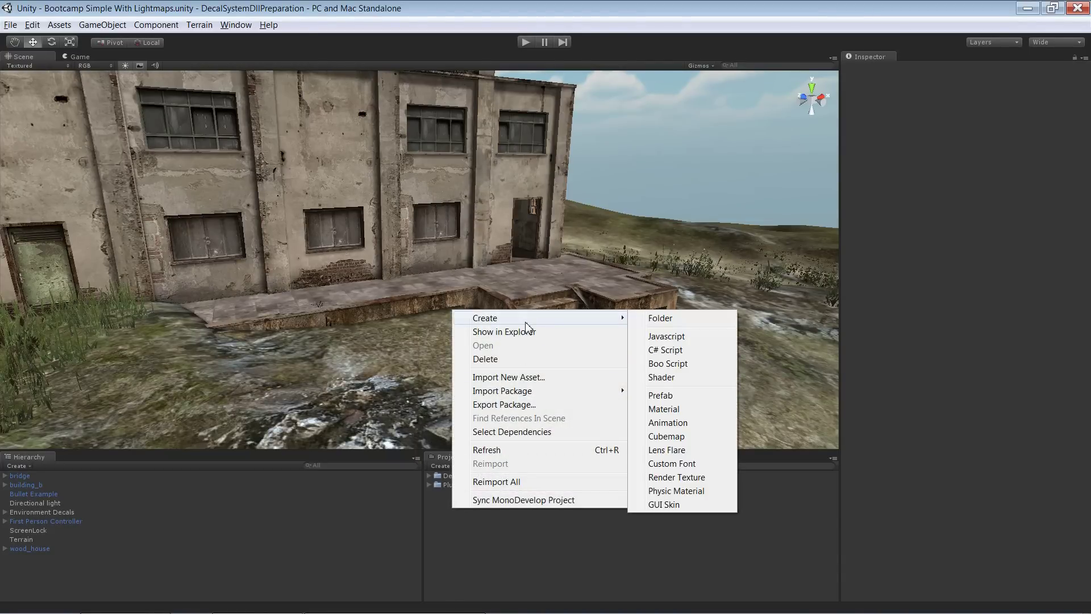
{"action": "mouse_move", "coordinate": [545, 318]}
{"action": "left_click", "coordinate": [692, 413]}
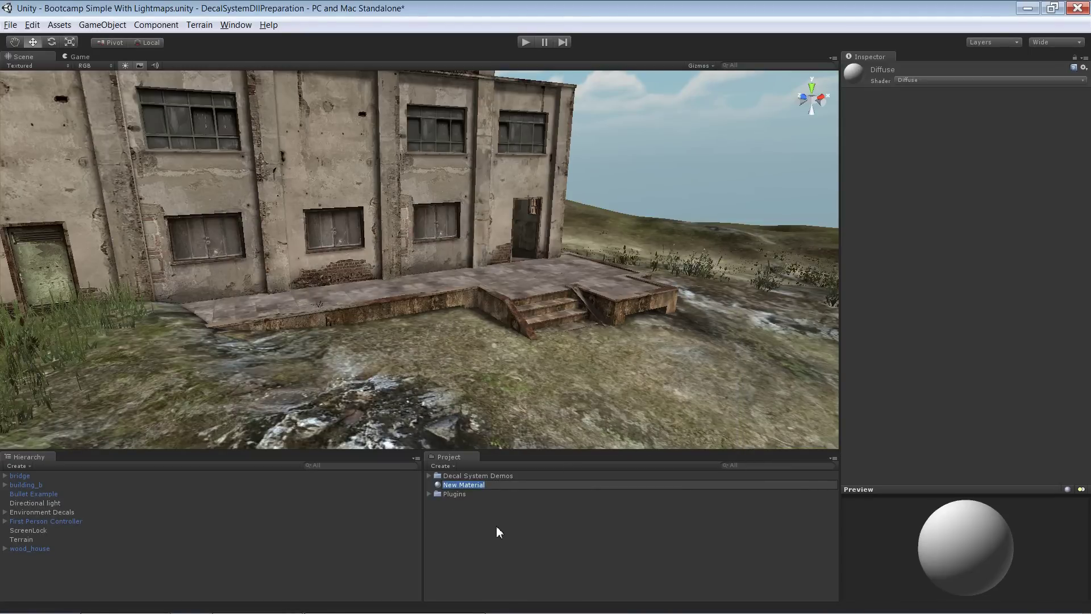
{"action": "type", "text": "Decal Test Material"}
{"action": "key", "text": "Return"}
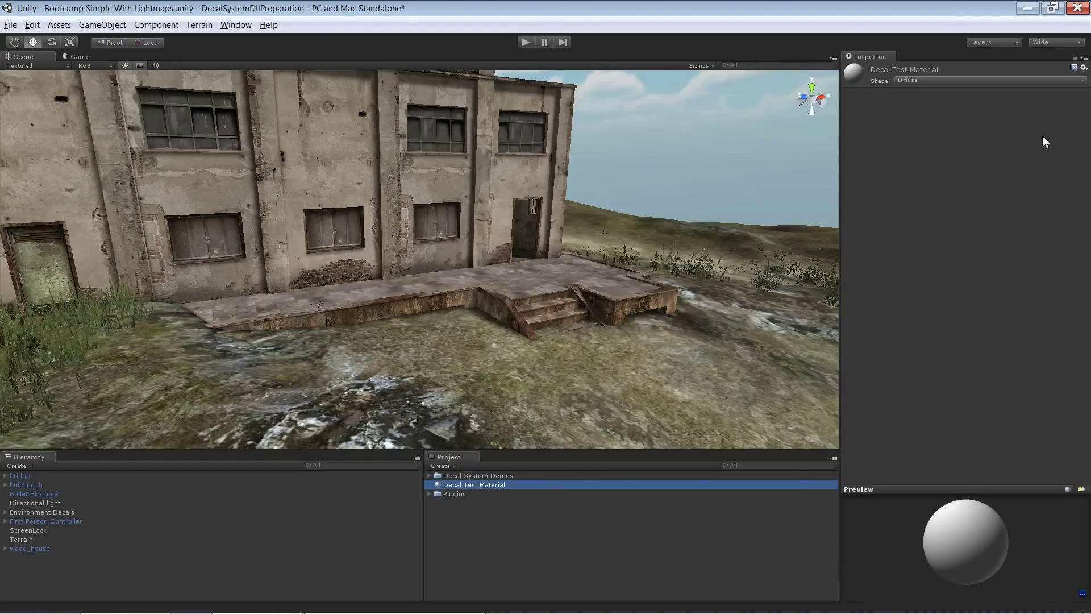
Change Decal Test Material's shader from Diffuse to Decal/Cutout Diffuse.
{"action": "left_click", "coordinate": [954, 79]}
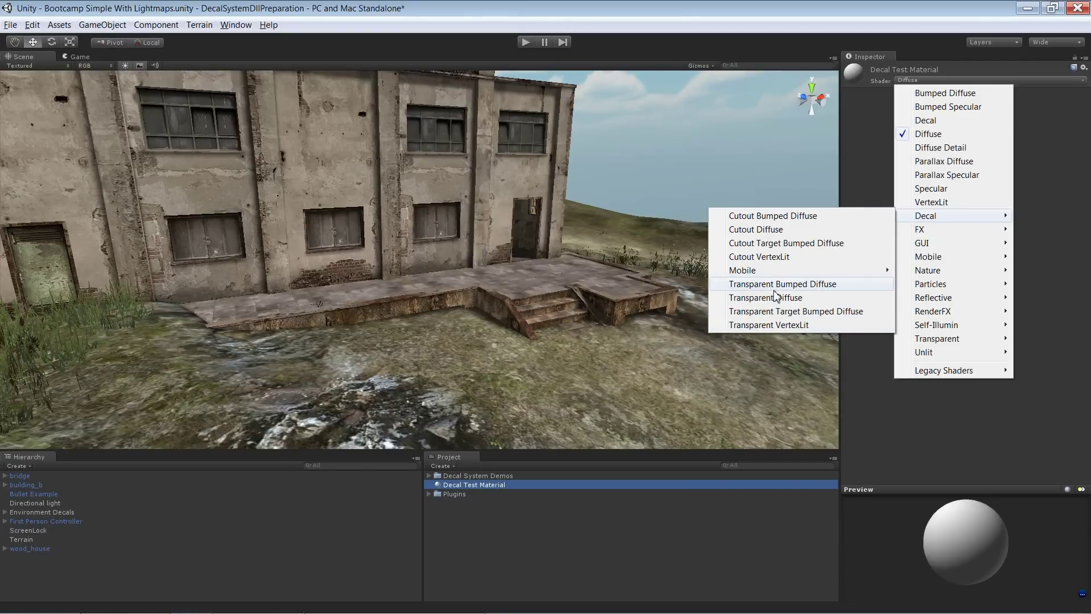
{"action": "mouse_move", "coordinate": [953, 216]}
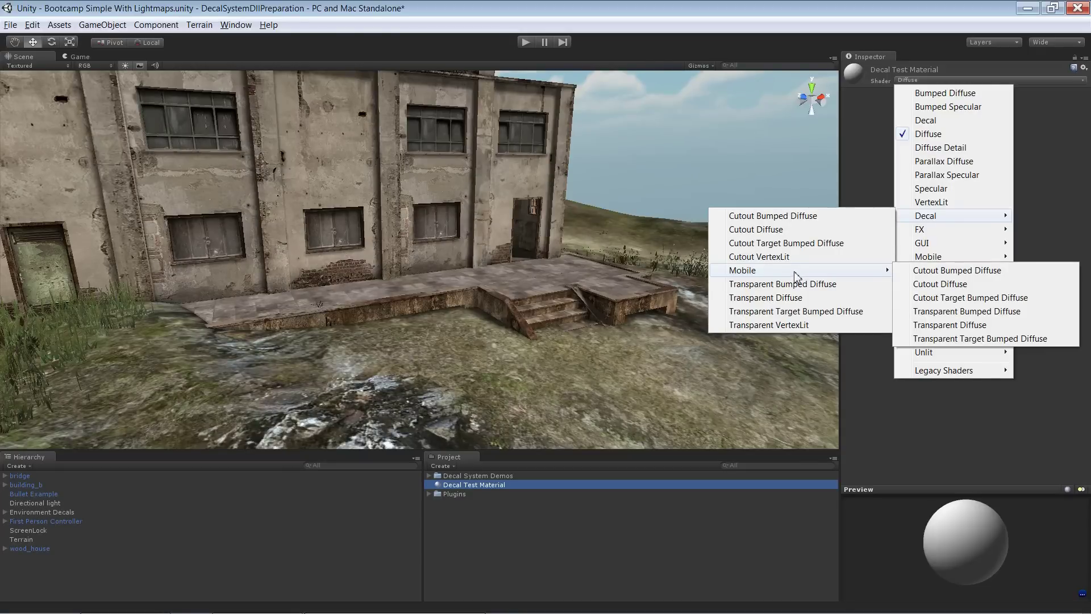
{"action": "left_click", "coordinate": [760, 229]}
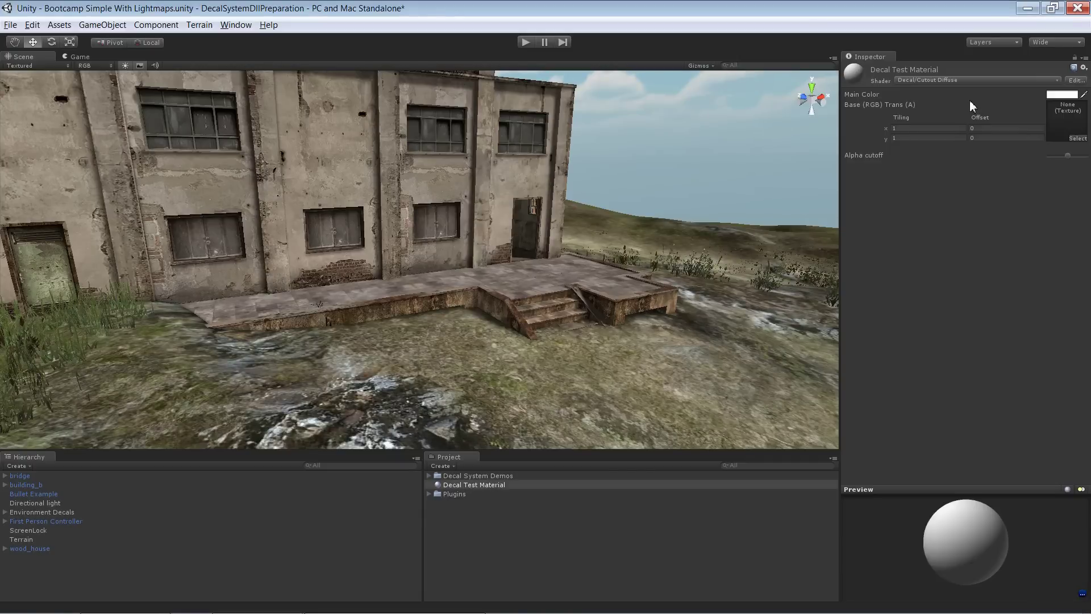
Assign the decals_package_a atlas as Decal Test Material's Base (RGB) texture.
{"action": "left_click", "coordinate": [1078, 141]}
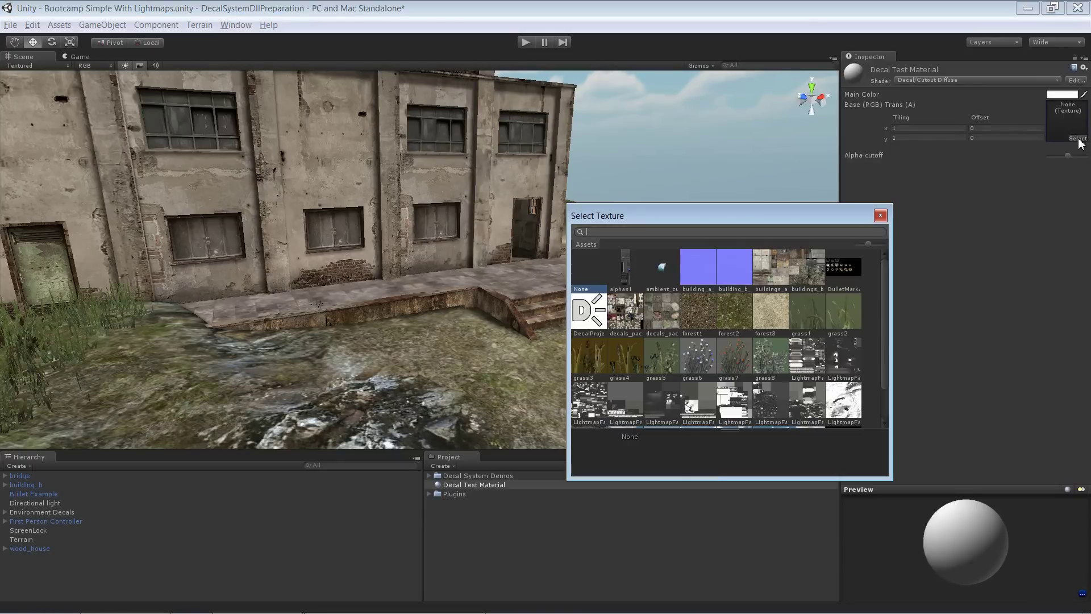
{"action": "left_click", "coordinate": [632, 324]}
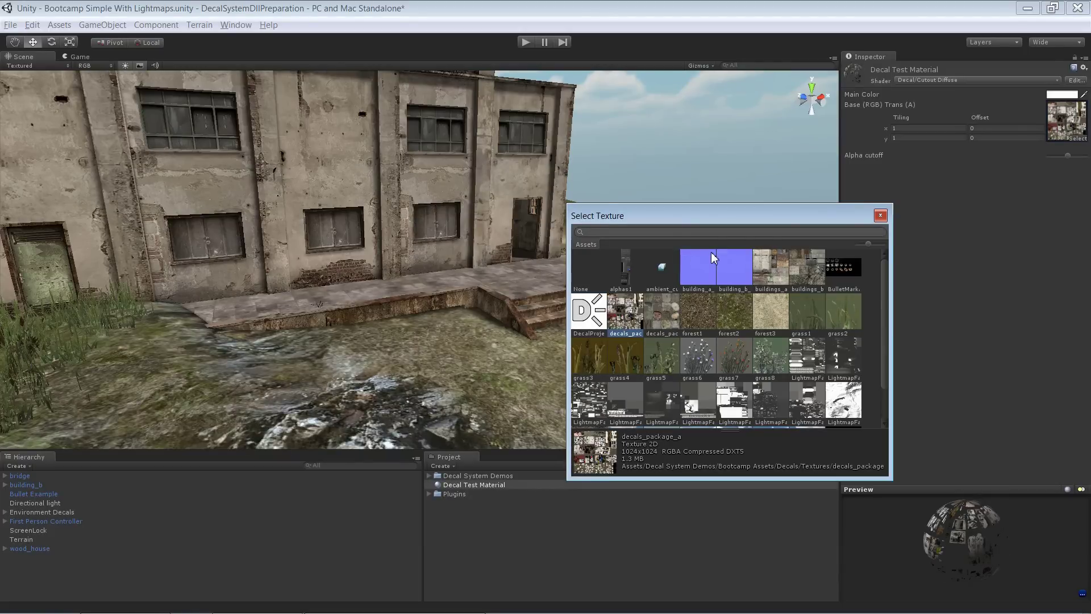
{"action": "left_click", "coordinate": [888, 219]}
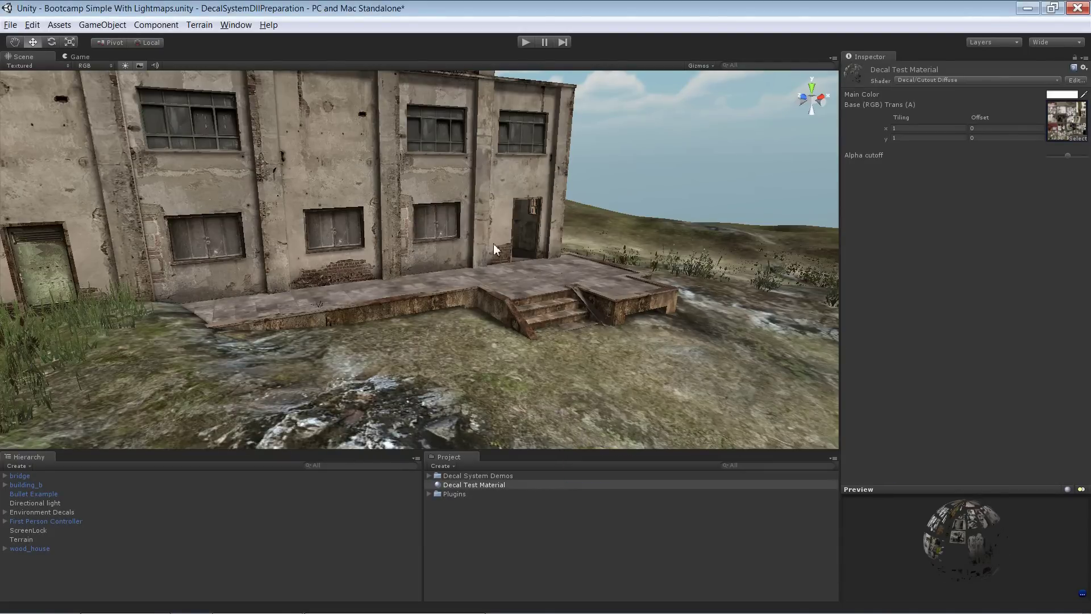
{"action": "left_click_drag", "start_coordinate": [455, 230], "coordinate": [451, 228], "text": "alt"}
{"action": "left_click", "coordinate": [110, 24]}
{"action": "mouse_move", "coordinate": [120, 55]}
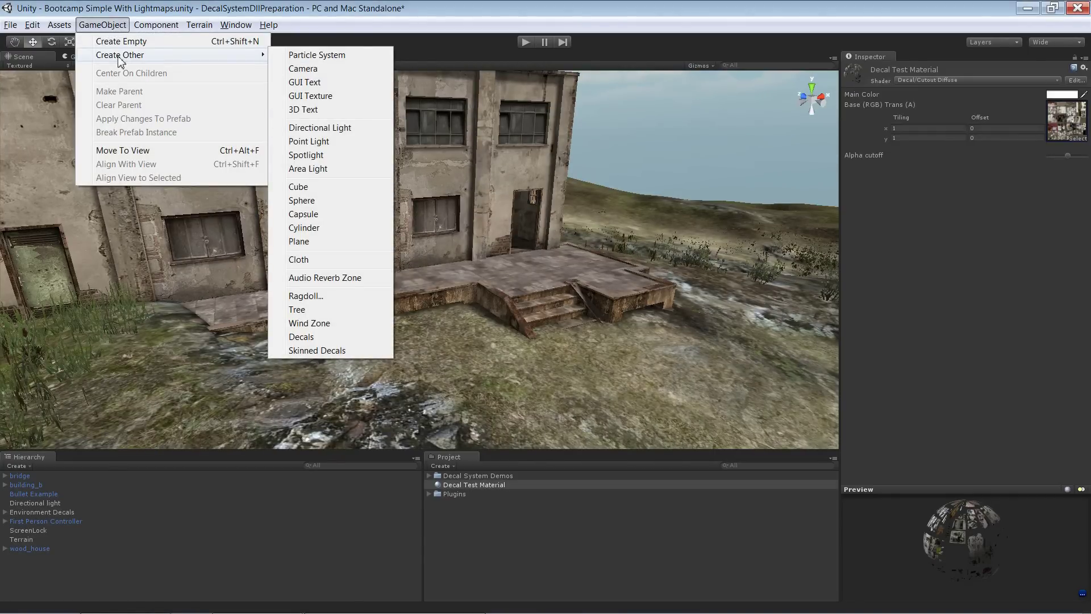
Create a Decals object on the ground before the steps and assign it Decal Test Material.
{"action": "left_click", "coordinate": [328, 338]}
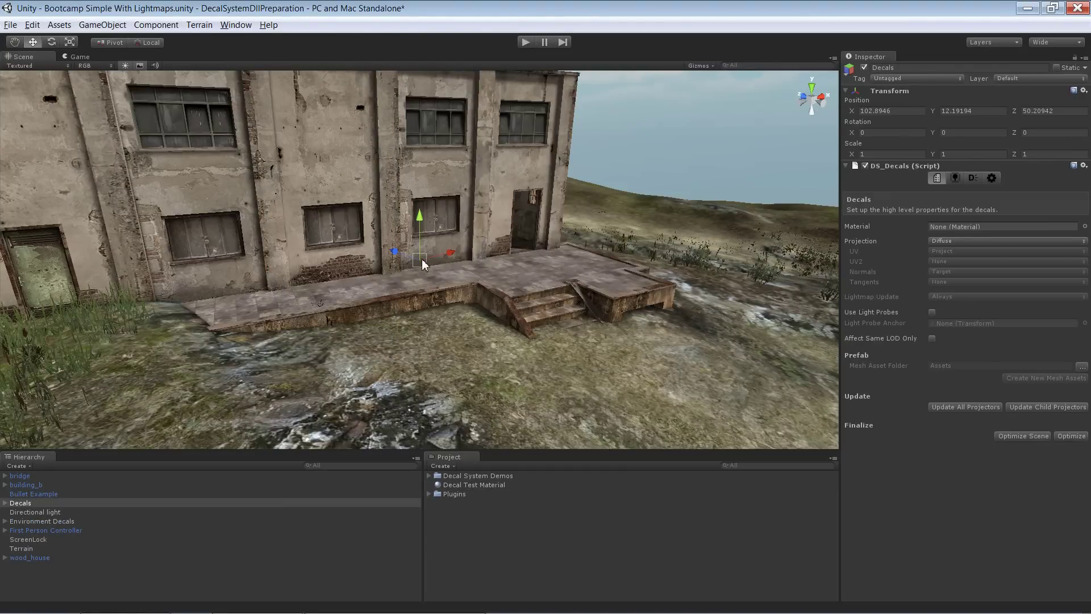
{"action": "left_click_drag", "start_coordinate": [424, 265], "coordinate": [479, 335]}
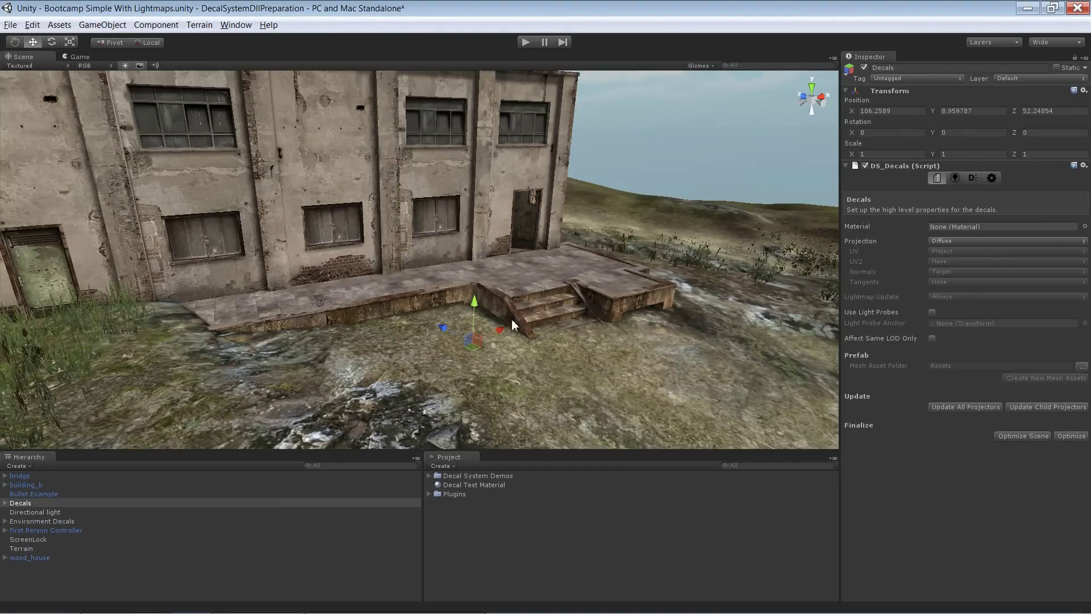
{"action": "left_click_drag", "start_coordinate": [472, 485], "coordinate": [974, 233]}
{"action": "left_click", "coordinate": [969, 227]}
{"action": "left_click", "coordinate": [498, 486]}
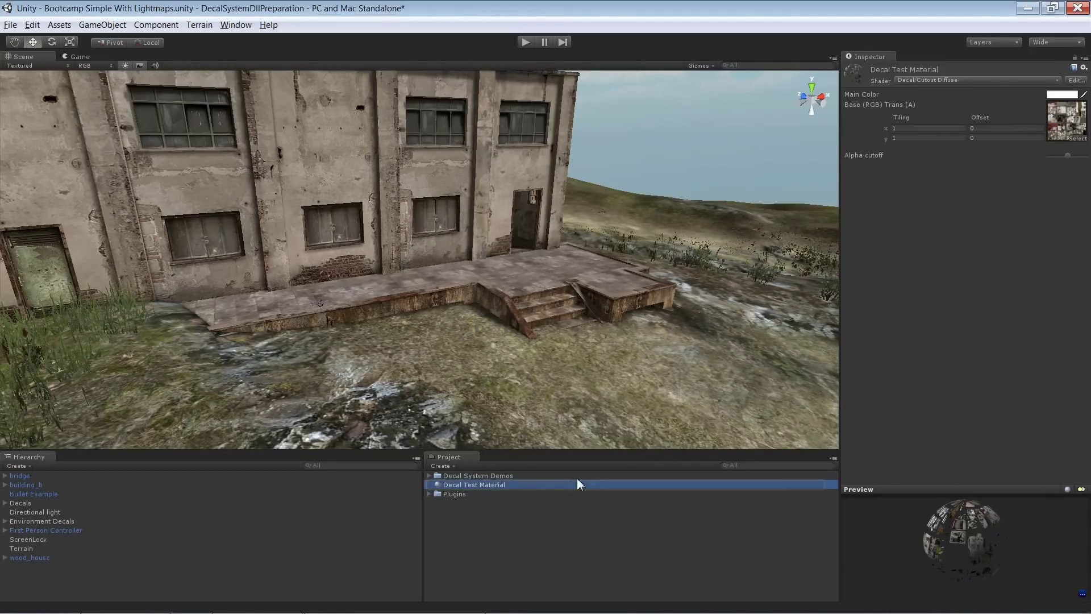
{"action": "left_click", "coordinate": [20, 505]}
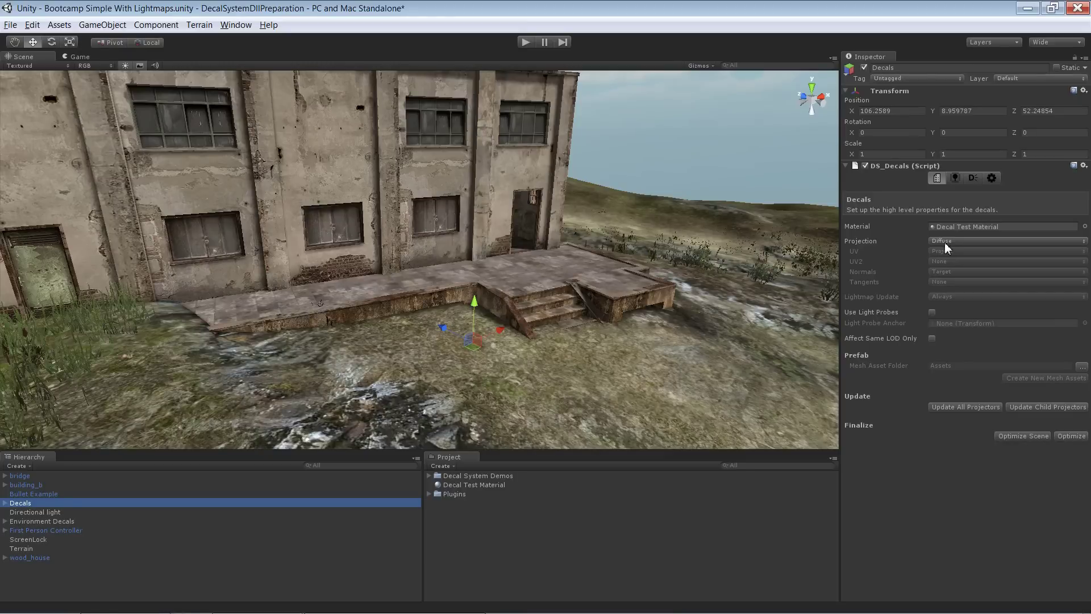
Add a UV rectangle to the Decals object and frame the upper-right atlas tile.
{"action": "left_click", "coordinate": [955, 177]}
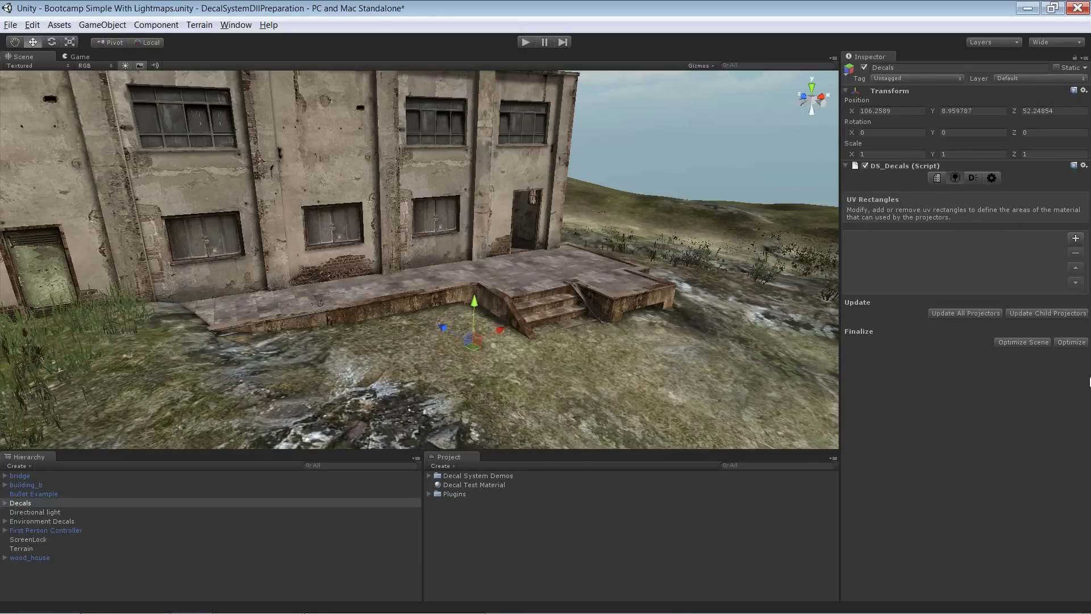
{"action": "left_click", "coordinate": [1075, 239]}
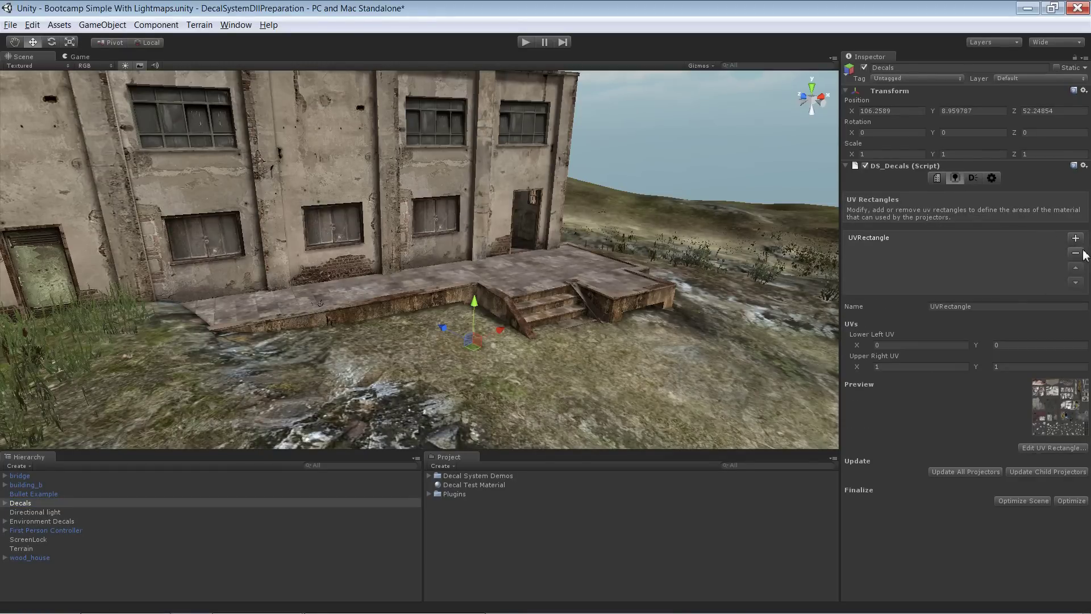
{"action": "left_click", "coordinate": [1081, 449]}
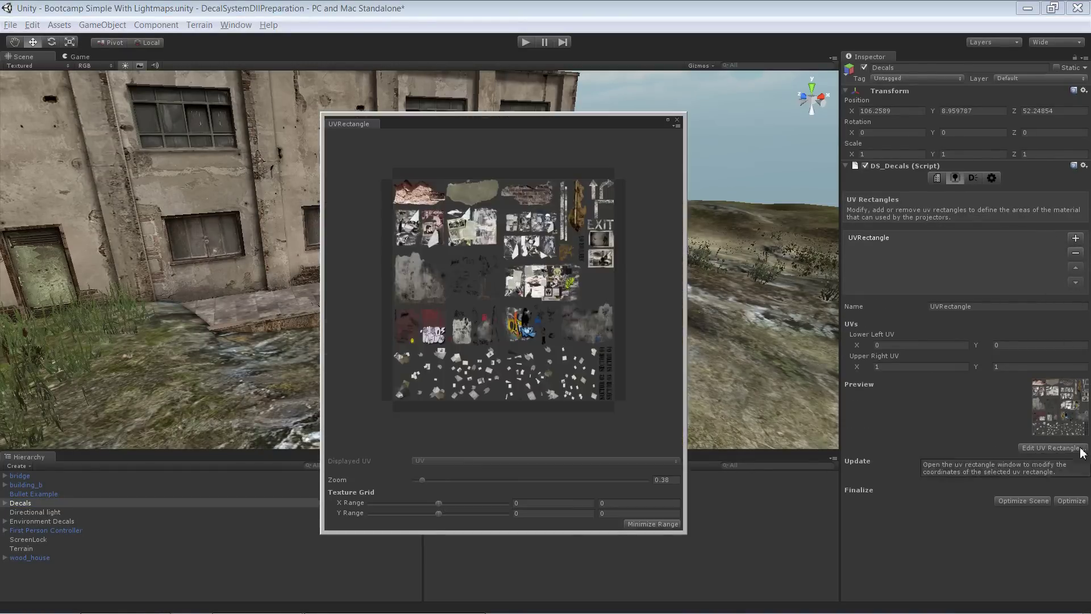
{"action": "left_click_drag", "start_coordinate": [510, 404], "coordinate": [535, 280]}
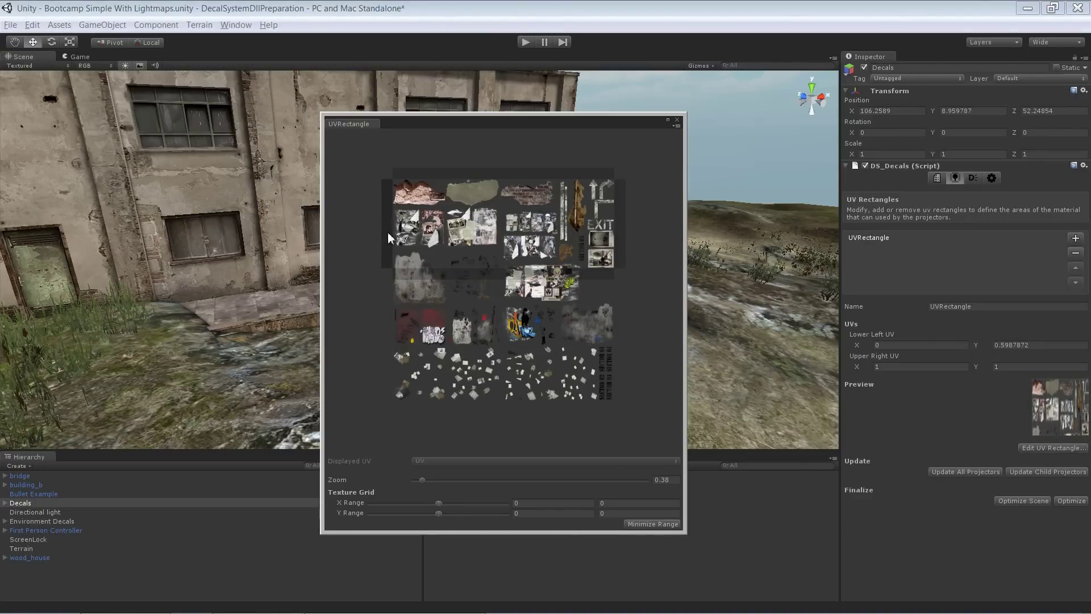
{"action": "left_click_drag", "start_coordinate": [389, 238], "coordinate": [580, 238]}
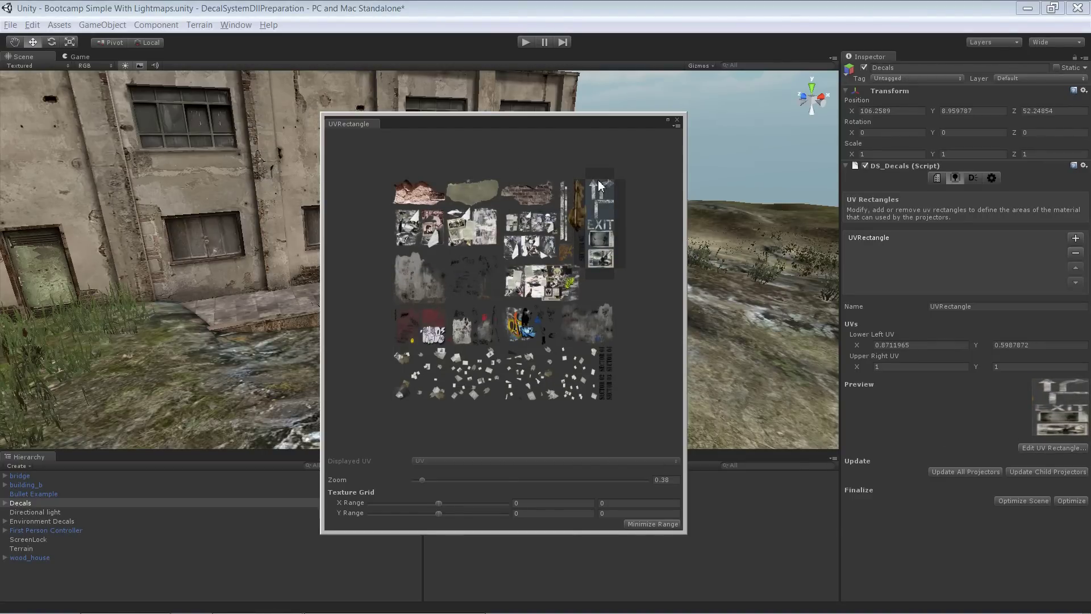
{"action": "left_click_drag", "start_coordinate": [601, 181], "coordinate": [605, 248]}
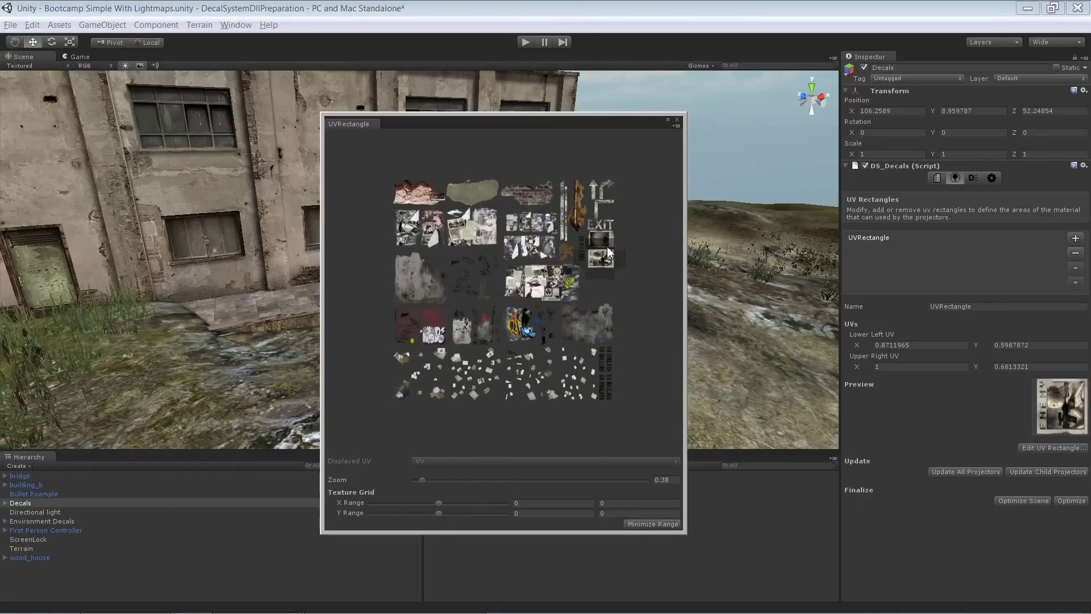
{"action": "left_click", "coordinate": [677, 120]}
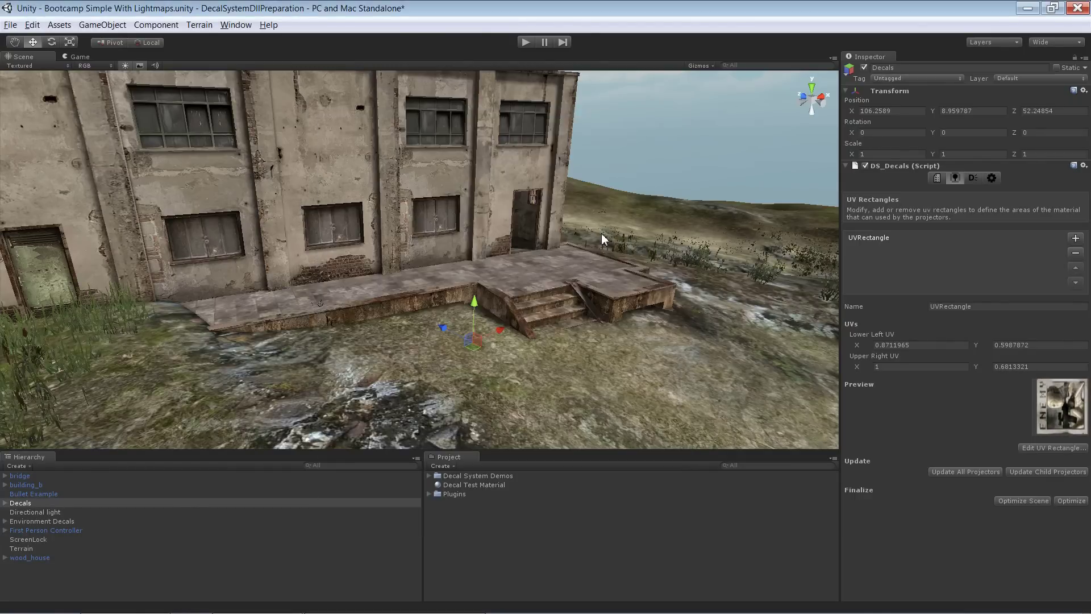
Add a projector to the Decals object and rotate it to face the building wall.
{"action": "left_click", "coordinate": [972, 178]}
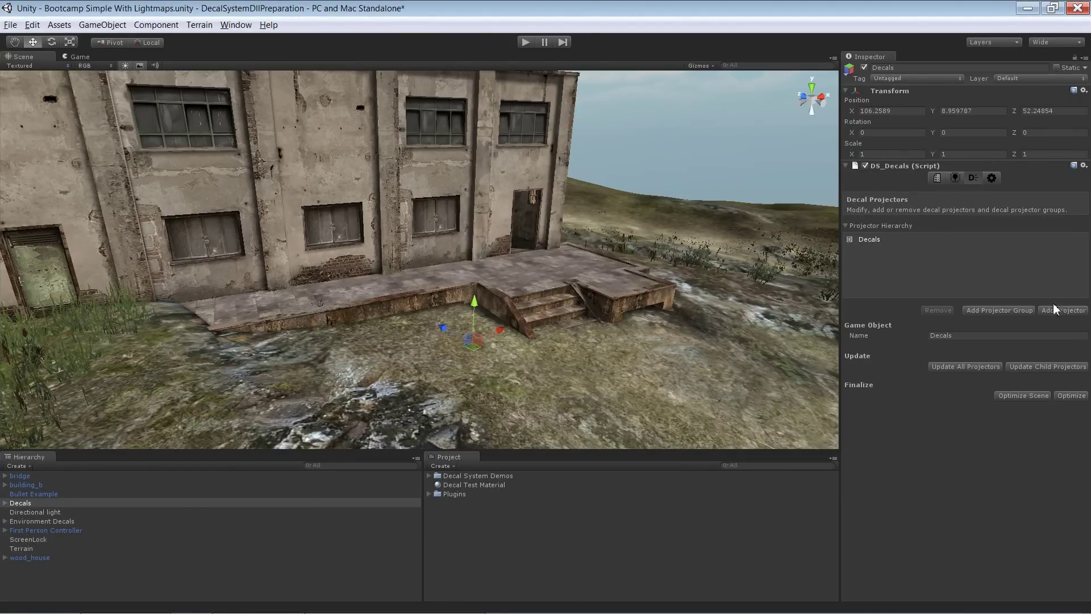
{"action": "left_click", "coordinate": [1063, 311]}
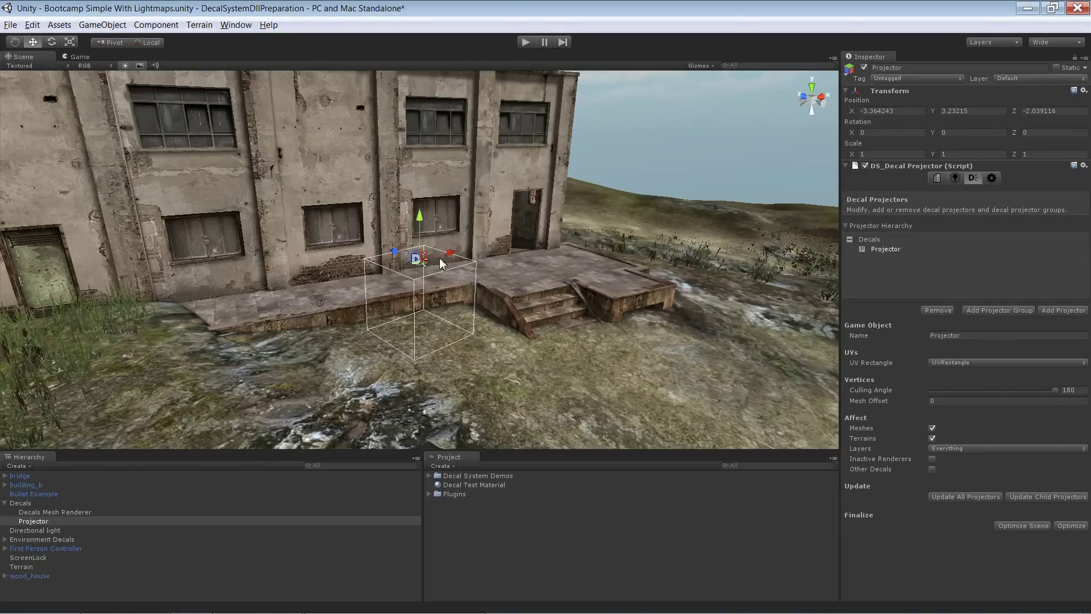
{"action": "key", "text": "e"}
{"action": "mouse_move", "coordinate": [445, 240]}
{"action": "left_mouse_down"}
{"action": "mouse_move", "coordinate": [432, 293]}
{"action": "mouse_move", "coordinate": [376, 199]}
{"action": "left_mouse_up"}
{"action": "key", "text": "w"}
{"action": "mouse_move", "coordinate": [376, 198]}
{"action": "right_mouse_down", "text": "alt"}
{"action": "mouse_move", "coordinate": [445, 209]}
{"action": "mouse_move", "coordinate": [384, 210]}
{"action": "right_mouse_up", "text": "alt"}
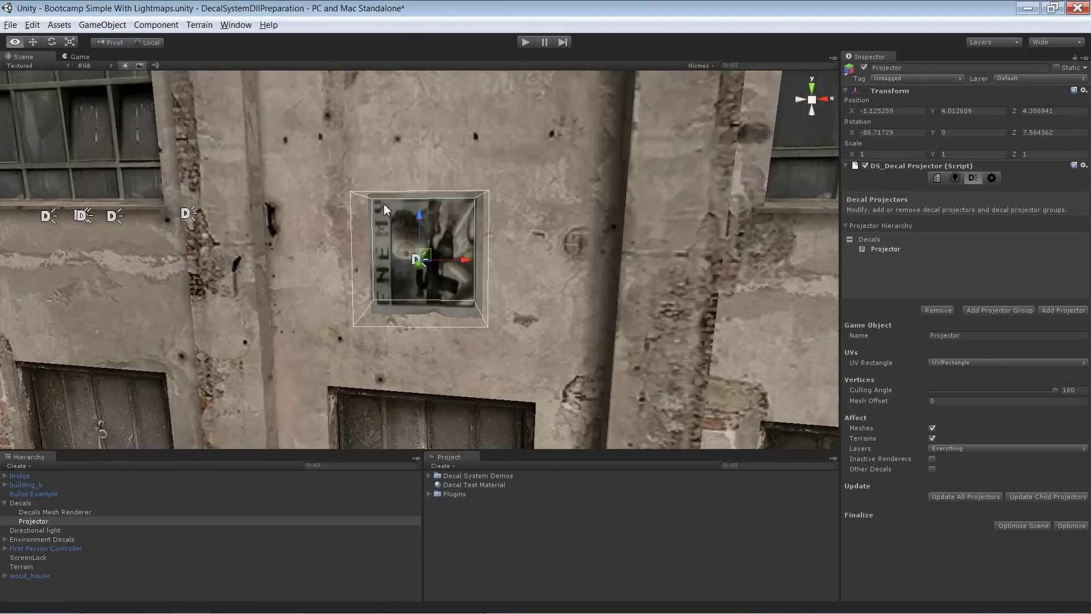
{"action": "left_click_drag", "start_coordinate": [385, 210], "coordinate": [469, 249], "text": "alt"}
Scale the projector box wider and taller, then adjust its position against the wall.
{"action": "key", "text": "r"}
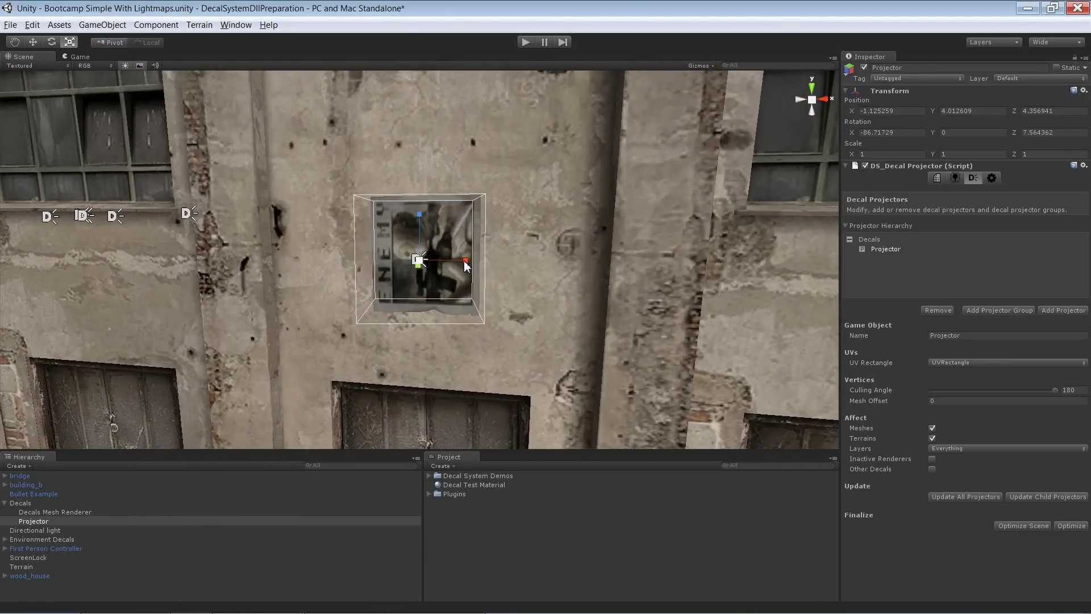
{"action": "left_click_drag", "start_coordinate": [465, 265], "coordinate": [546, 264]}
{"action": "left_click_drag", "start_coordinate": [419, 215], "coordinate": [418, 186]}
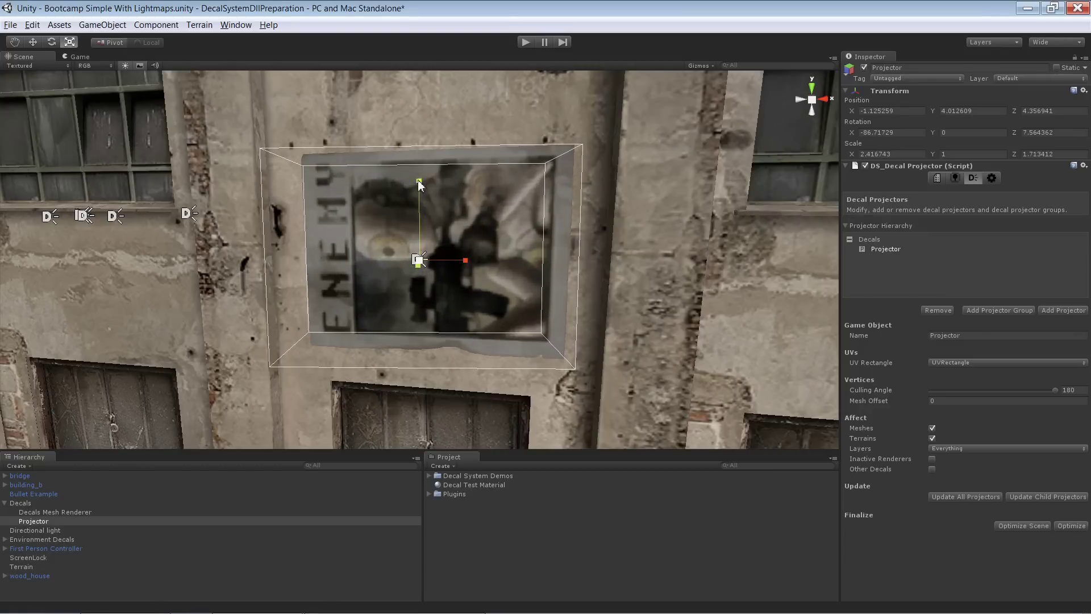
{"action": "left_click_drag", "start_coordinate": [466, 260], "coordinate": [479, 261]}
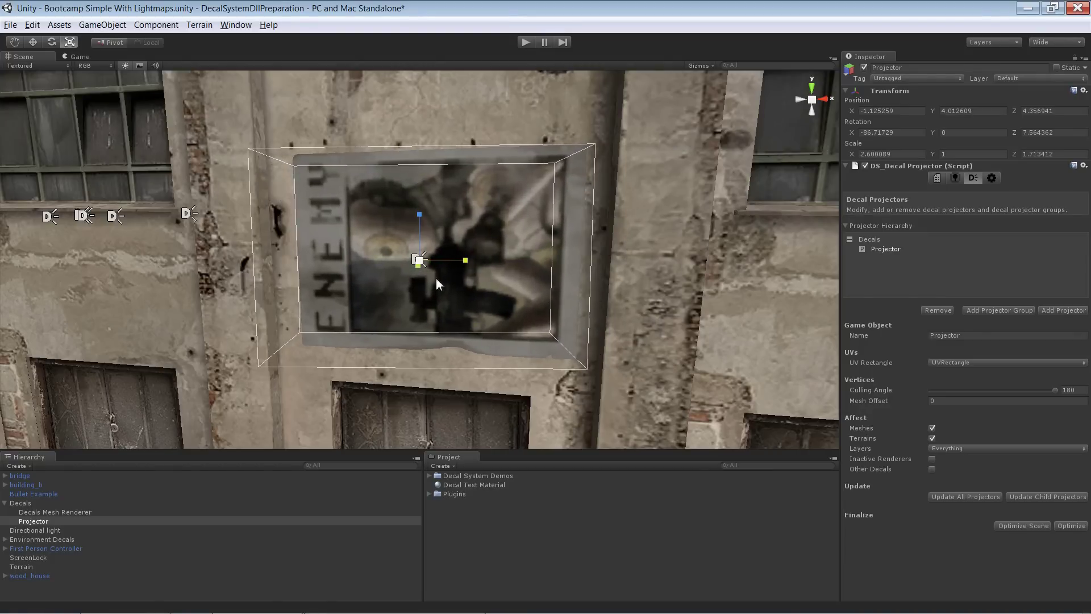
{"action": "mouse_move", "coordinate": [415, 288]}
{"action": "left_mouse_down", "text": "alt"}
{"action": "mouse_move", "coordinate": [354, 273]}
{"action": "mouse_move", "coordinate": [453, 273]}
{"action": "mouse_move", "coordinate": [448, 262]}
{"action": "left_mouse_up", "text": "alt"}
{"action": "key", "text": "w"}
{"action": "left_click_drag", "start_coordinate": [346, 280], "coordinate": [416, 314], "text": "alt"}
{"action": "mouse_move", "coordinate": [446, 277]}
{"action": "left_mouse_down"}
{"action": "mouse_move", "coordinate": [456, 293]}
{"action": "mouse_move", "coordinate": [443, 290]}
{"action": "left_mouse_up"}
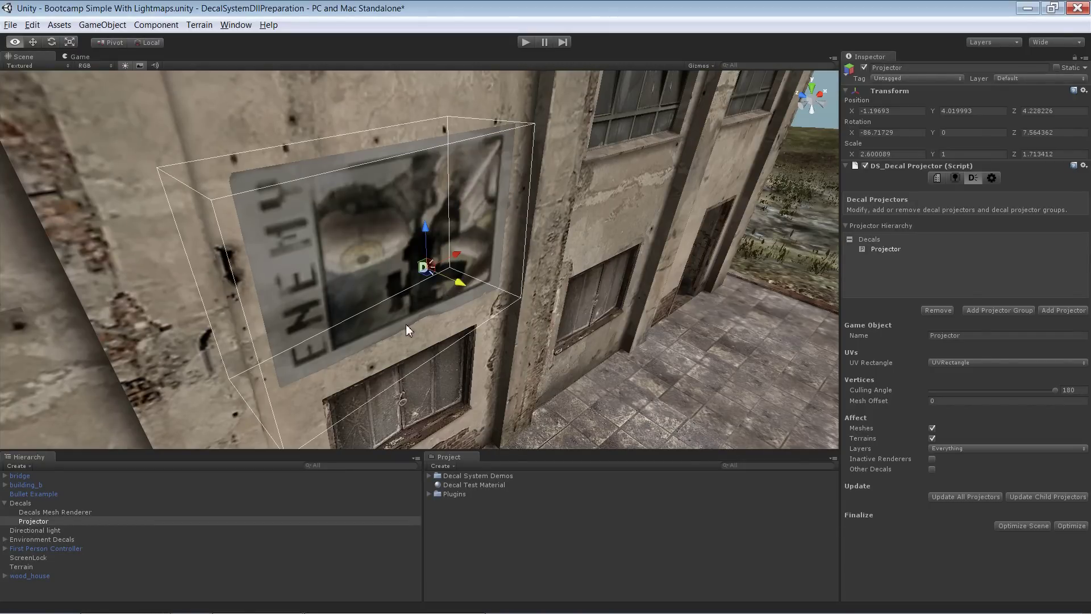
{"action": "mouse_move", "coordinate": [406, 325]}
{"action": "left_mouse_down", "text": "alt"}
{"action": "mouse_move", "coordinate": [318, 295]}
{"action": "mouse_move", "coordinate": [410, 293]}
{"action": "mouse_move", "coordinate": [456, 310]}
{"action": "left_mouse_up", "text": "alt"}
Set the Projection type to BumpedDiffuse in the projector's Decals settings.
{"action": "left_click", "coordinate": [939, 178]}
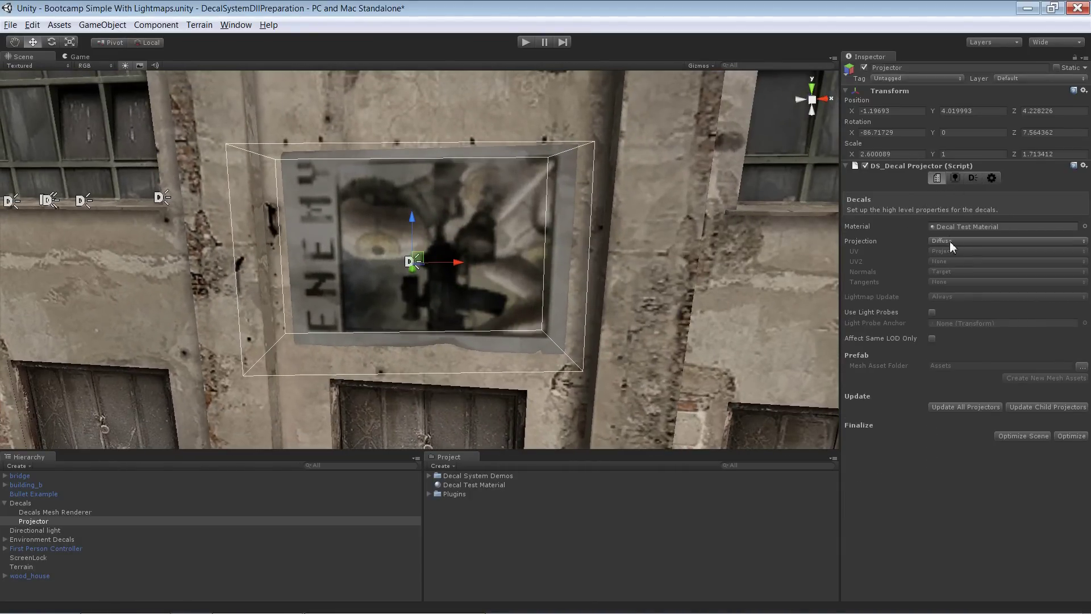
{"action": "left_click", "coordinate": [951, 242]}
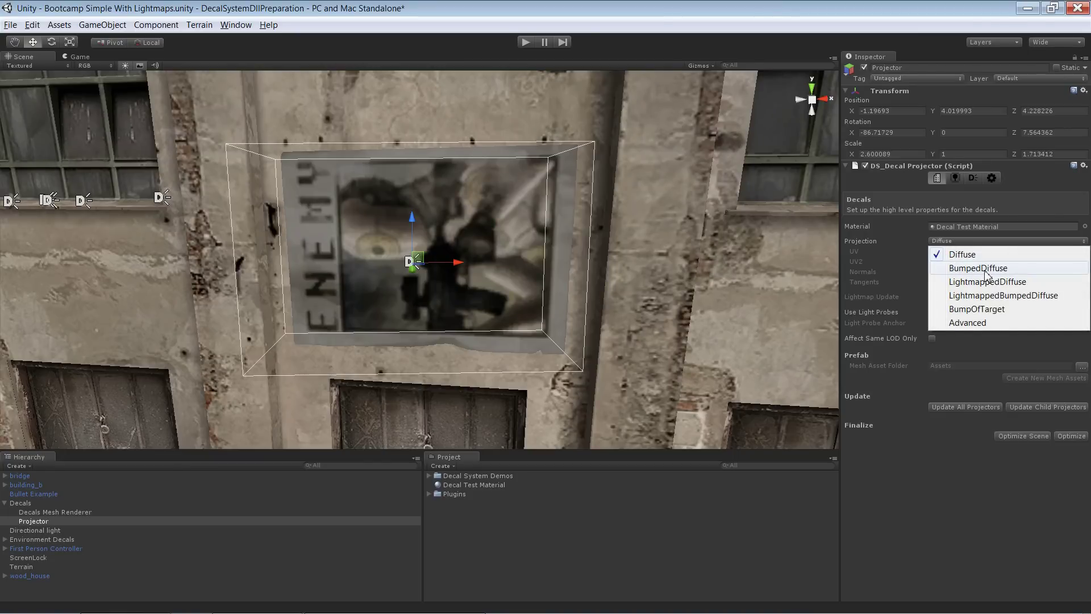
{"action": "left_click", "coordinate": [988, 271]}
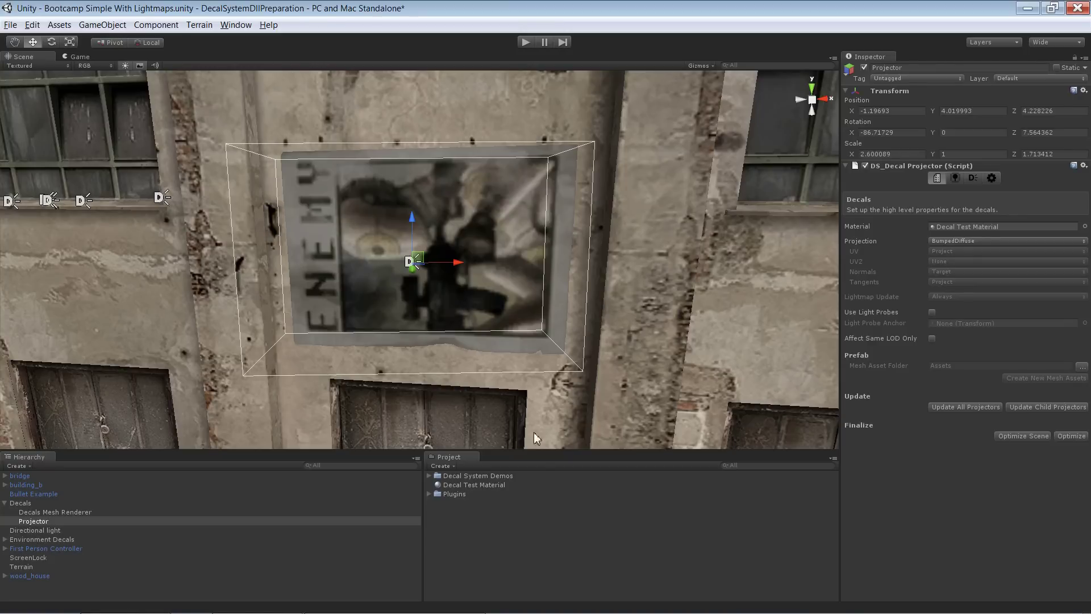
Switch Decal Test Material to Decal/Cutout Bumped Diffuse with buildings_a as base texture.
{"action": "left_click", "coordinate": [467, 485]}
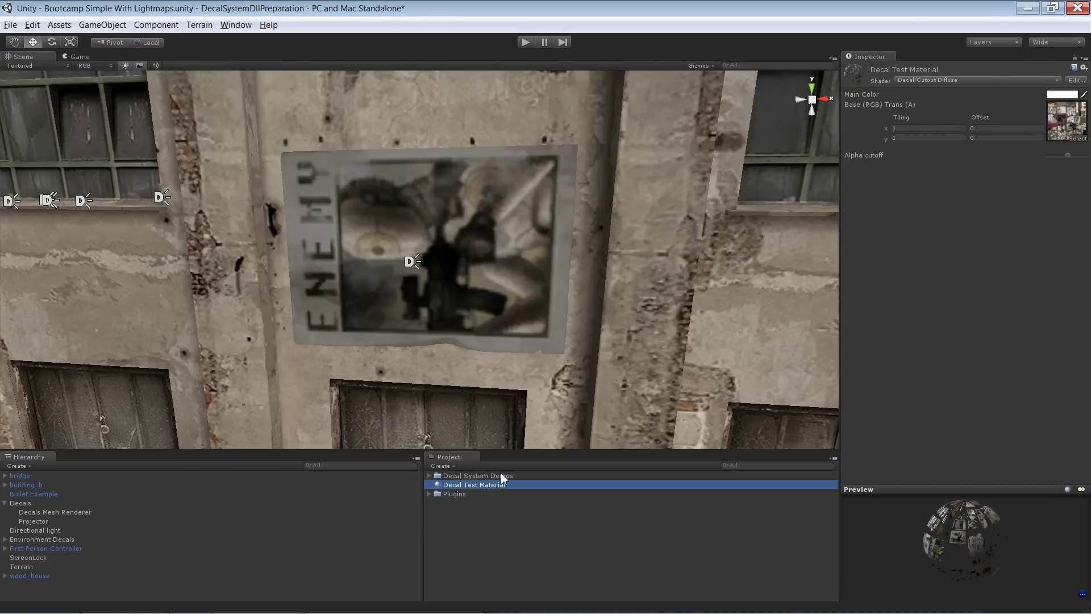
{"action": "left_click", "coordinate": [910, 82]}
{"action": "mouse_move", "coordinate": [926, 215]}
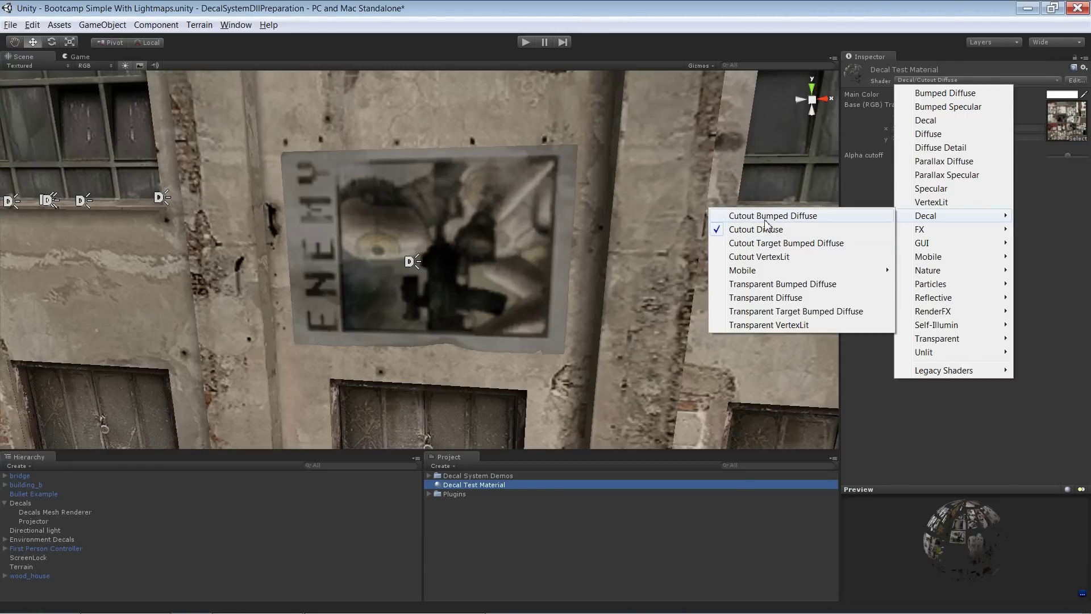
{"action": "left_click", "coordinate": [793, 218]}
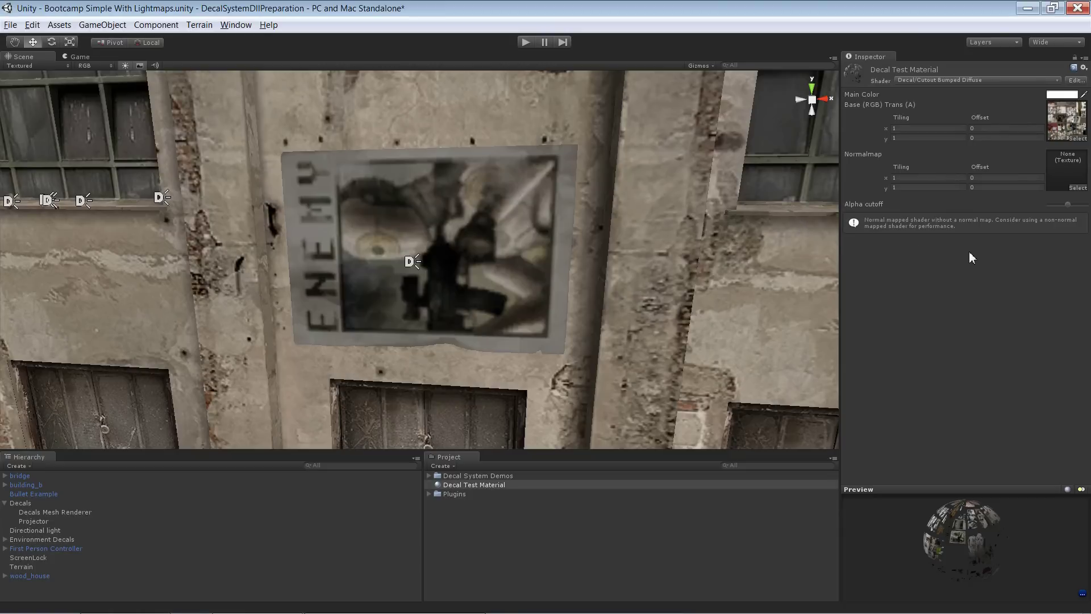
{"action": "left_click", "coordinate": [1078, 139]}
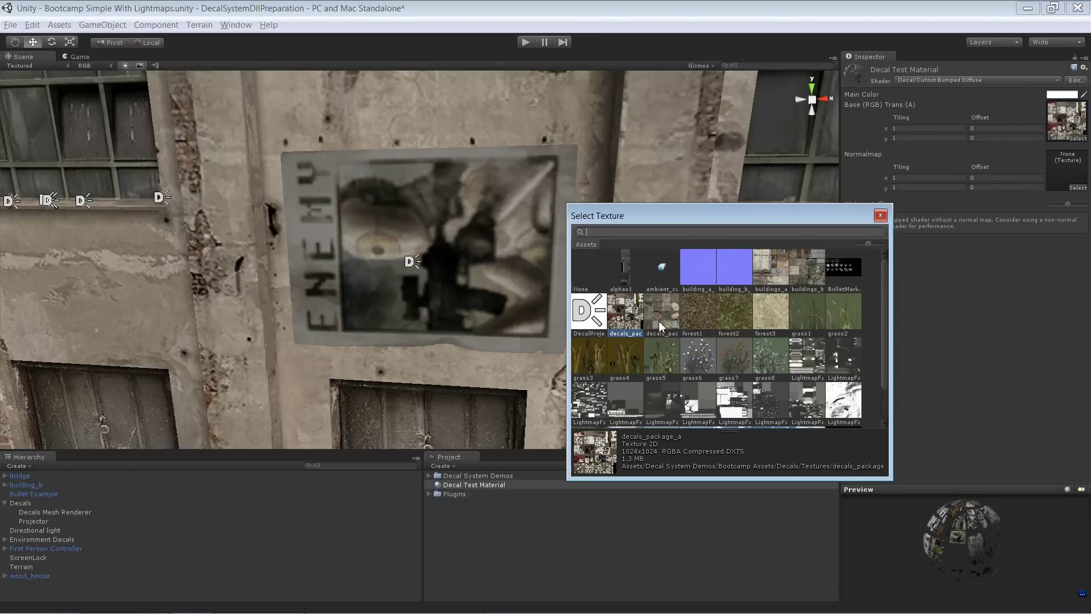
{"action": "left_click", "coordinate": [771, 274]}
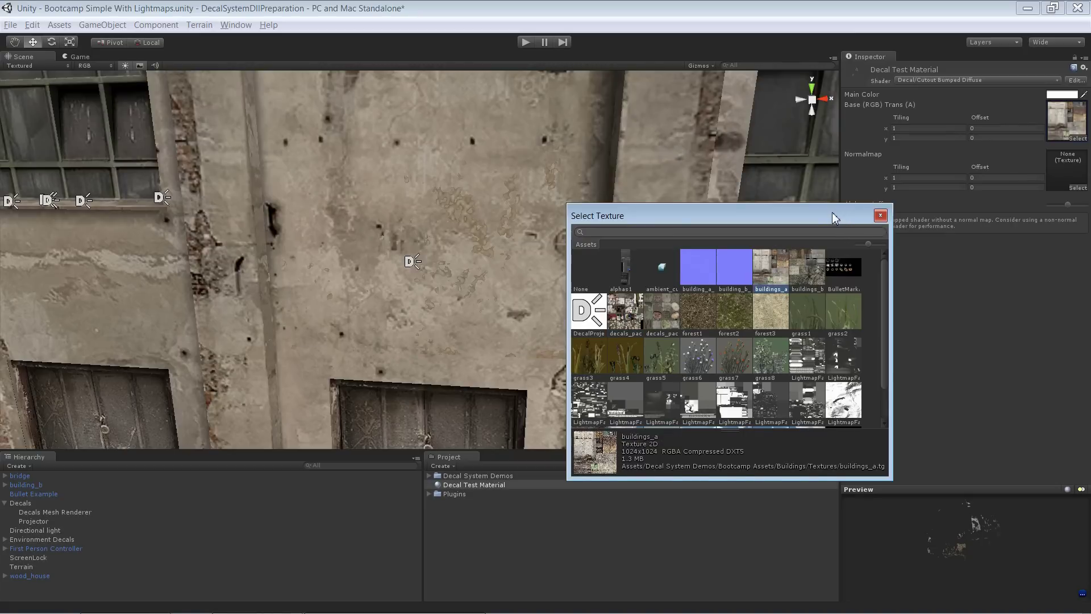
{"action": "left_click_drag", "start_coordinate": [833, 218], "coordinate": [815, 215]}
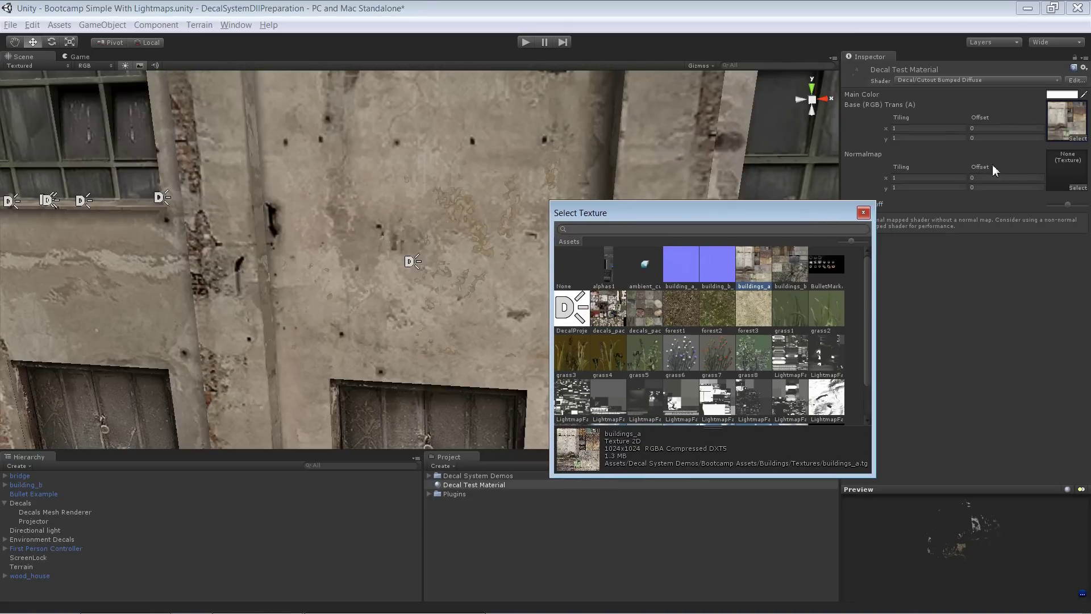
Set building_a_bump as the normal map, minimize Alpha cutoff, and shift the projector along the wall.
{"action": "left_click", "coordinate": [1083, 190]}
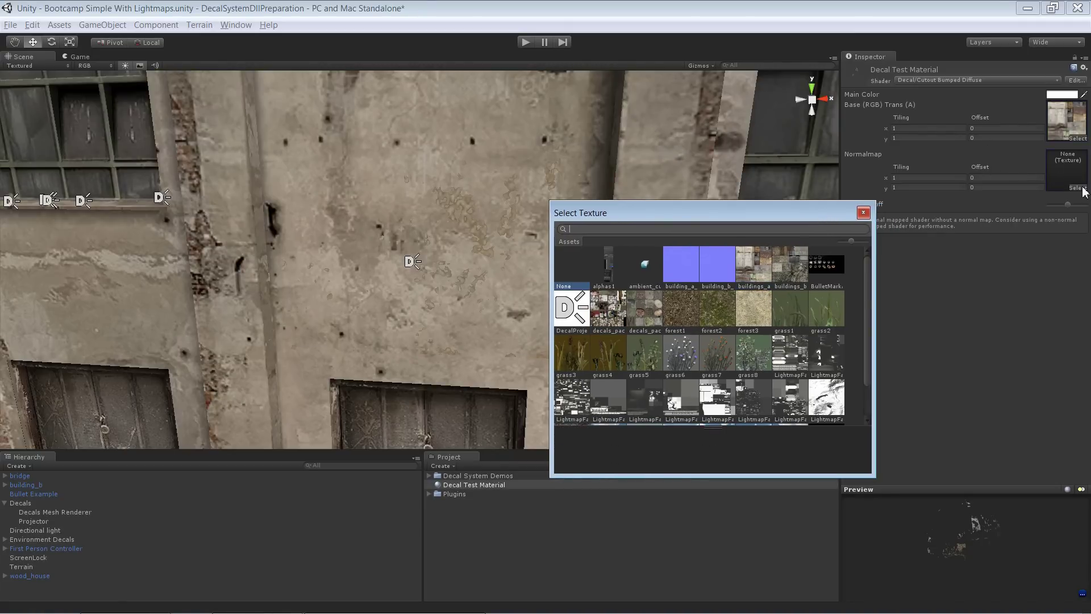
{"action": "left_click", "coordinate": [683, 267]}
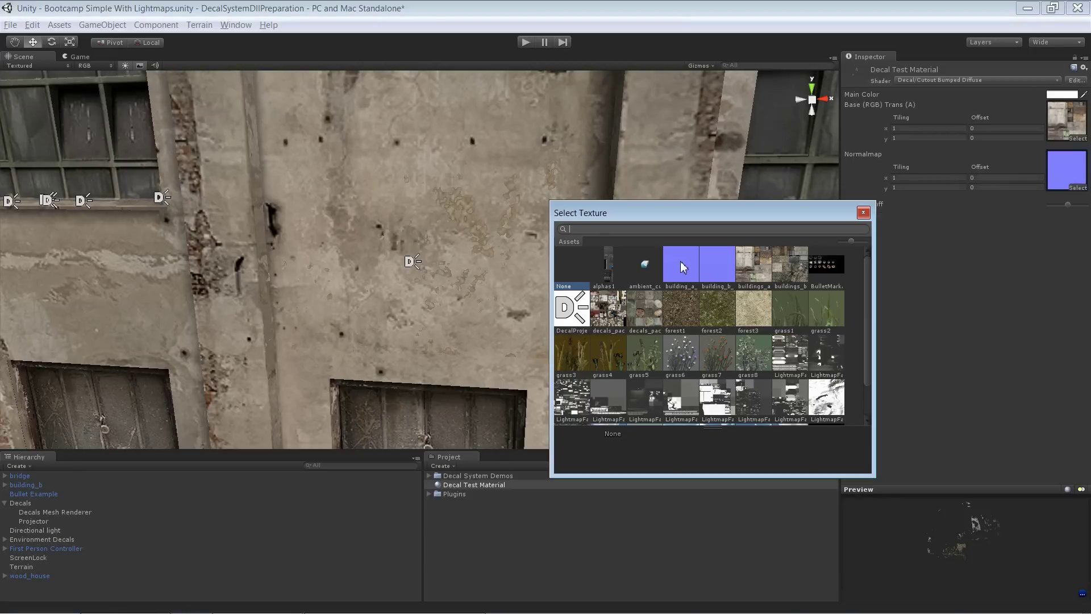
{"action": "left_click", "coordinate": [864, 213]}
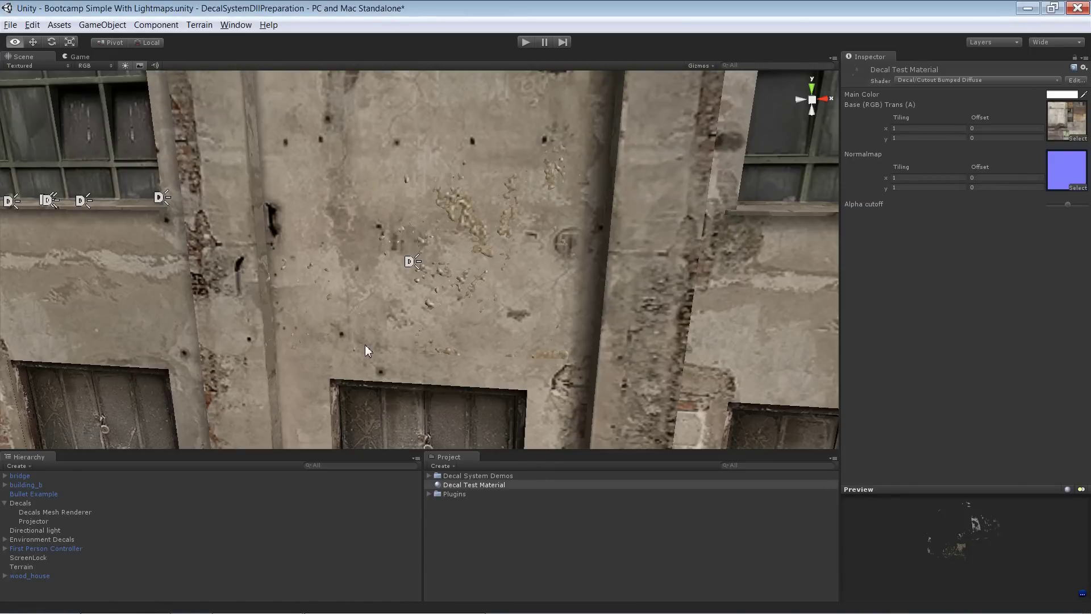
{"action": "left_click_drag", "start_coordinate": [365, 344], "coordinate": [394, 303], "text": "alt"}
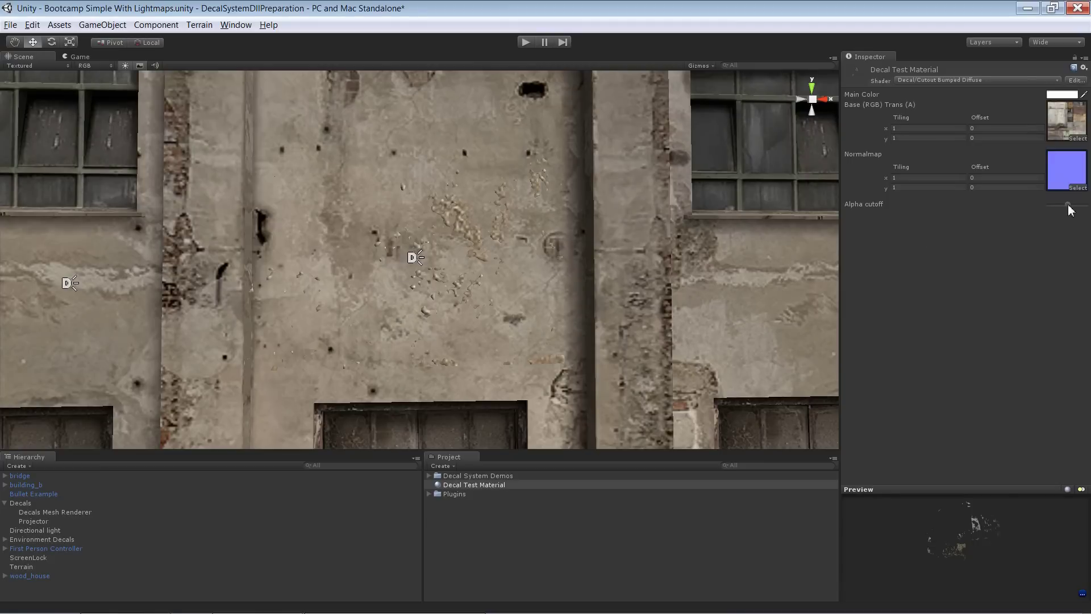
{"action": "mouse_move", "coordinate": [1070, 208]}
{"action": "left_mouse_down"}
{"action": "mouse_move", "coordinate": [1080, 211]}
{"action": "mouse_move", "coordinate": [1056, 206]}
{"action": "left_mouse_up"}
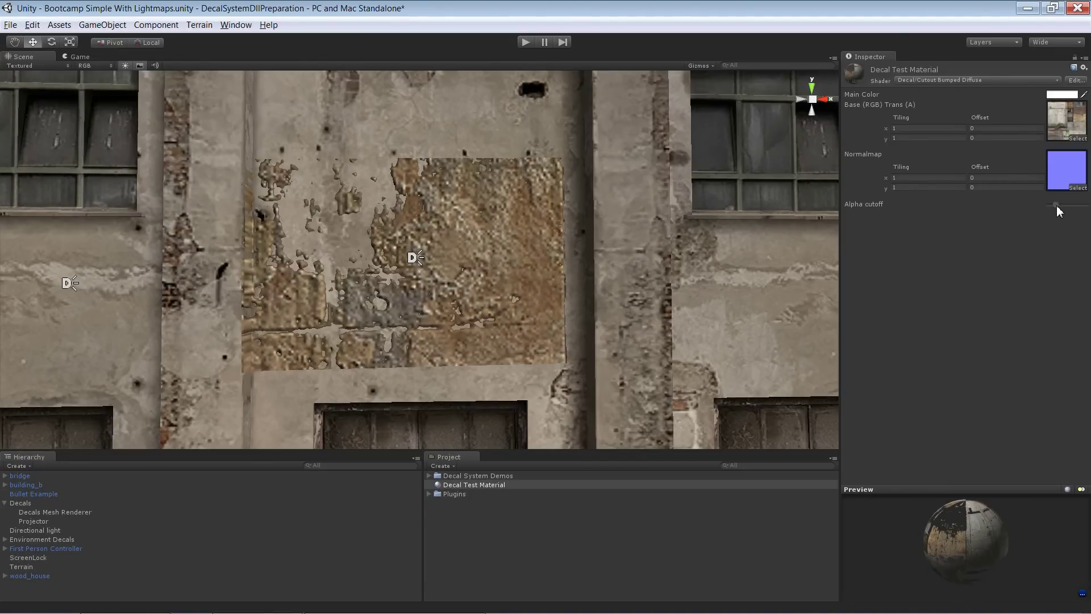
{"action": "left_click_drag", "start_coordinate": [1054, 205], "coordinate": [1030, 204]}
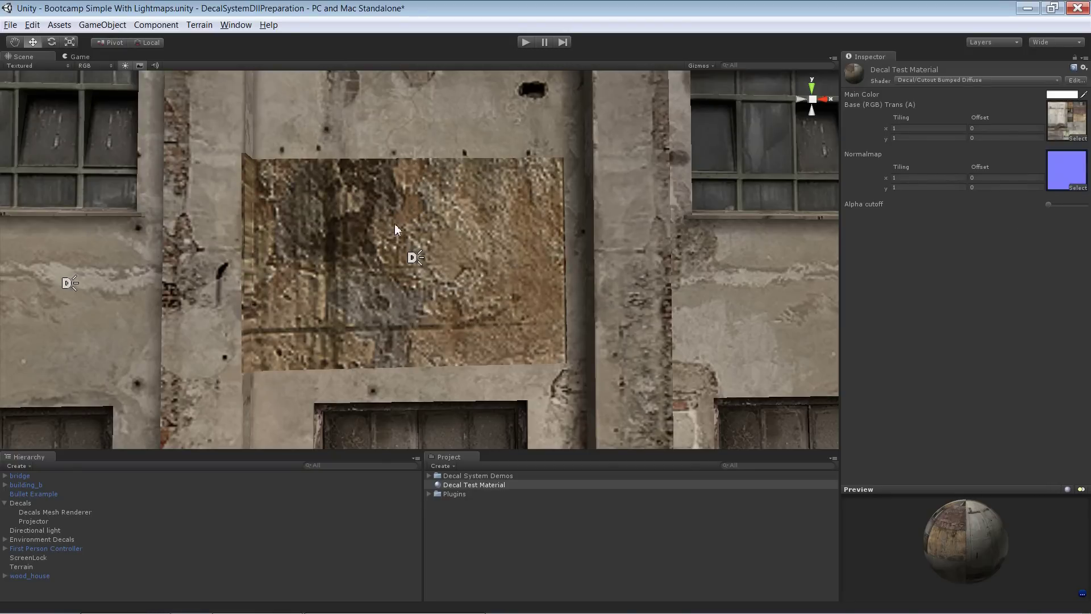
{"action": "left_click_drag", "start_coordinate": [1057, 205], "coordinate": [1041, 204]}
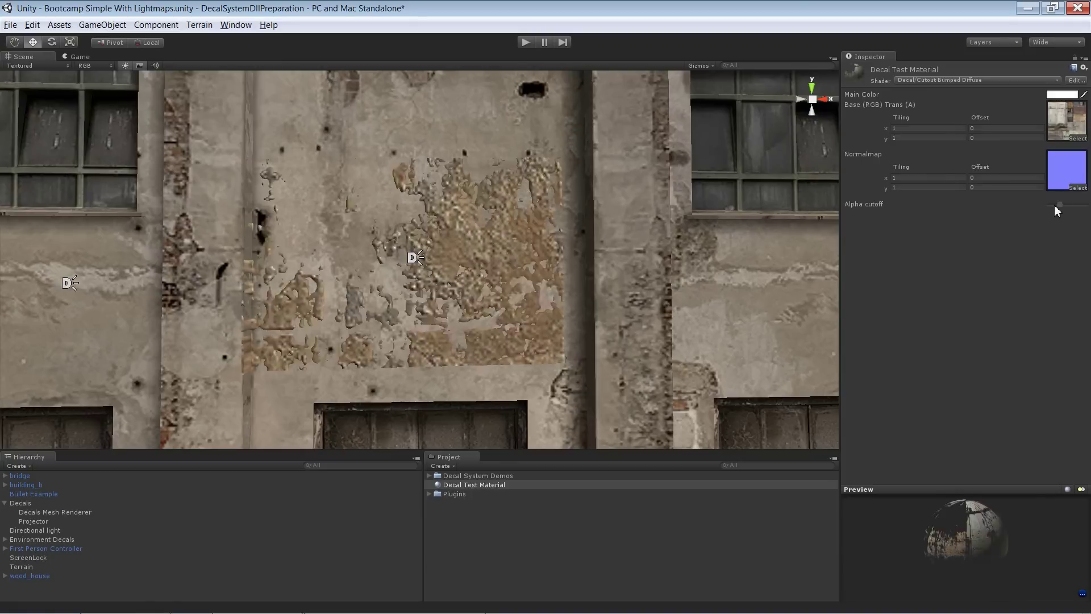
{"action": "left_click", "coordinate": [408, 259]}
{"action": "left_click_drag", "start_coordinate": [423, 232], "coordinate": [425, 195]}
Move the projector's UV rectangle to an upper-left atlas tile and update all projectors.
{"action": "left_click", "coordinate": [955, 178]}
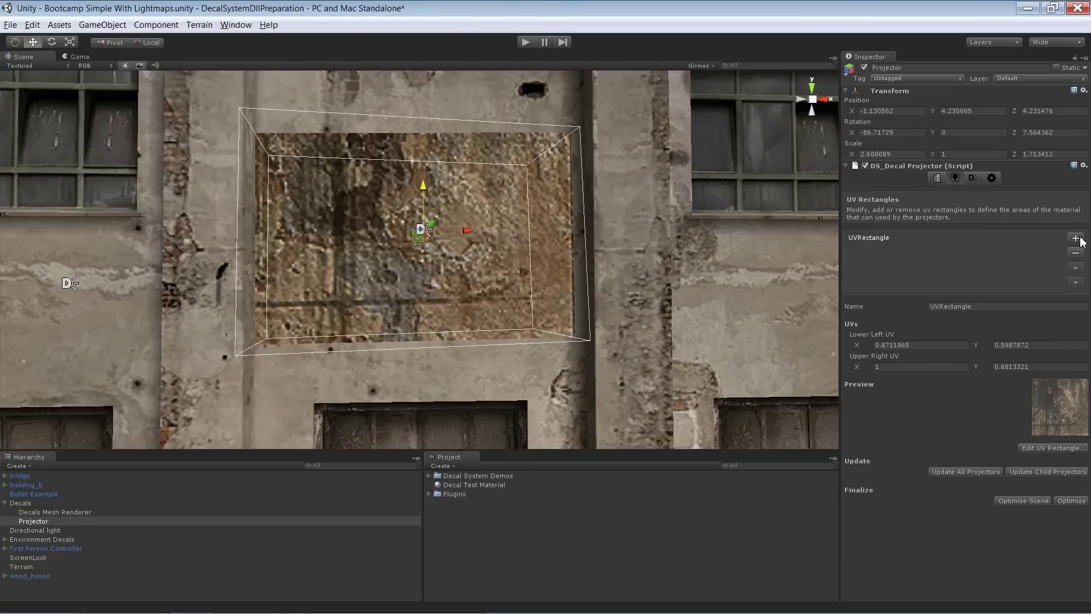
{"action": "left_click", "coordinate": [1055, 449]}
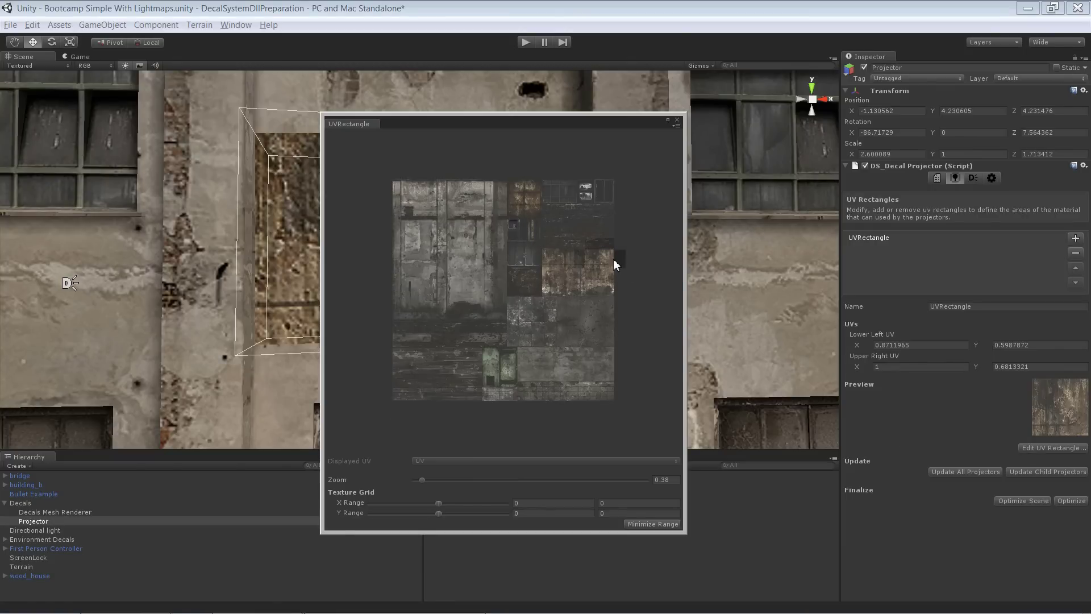
{"action": "left_click_drag", "start_coordinate": [602, 257], "coordinate": [597, 308]}
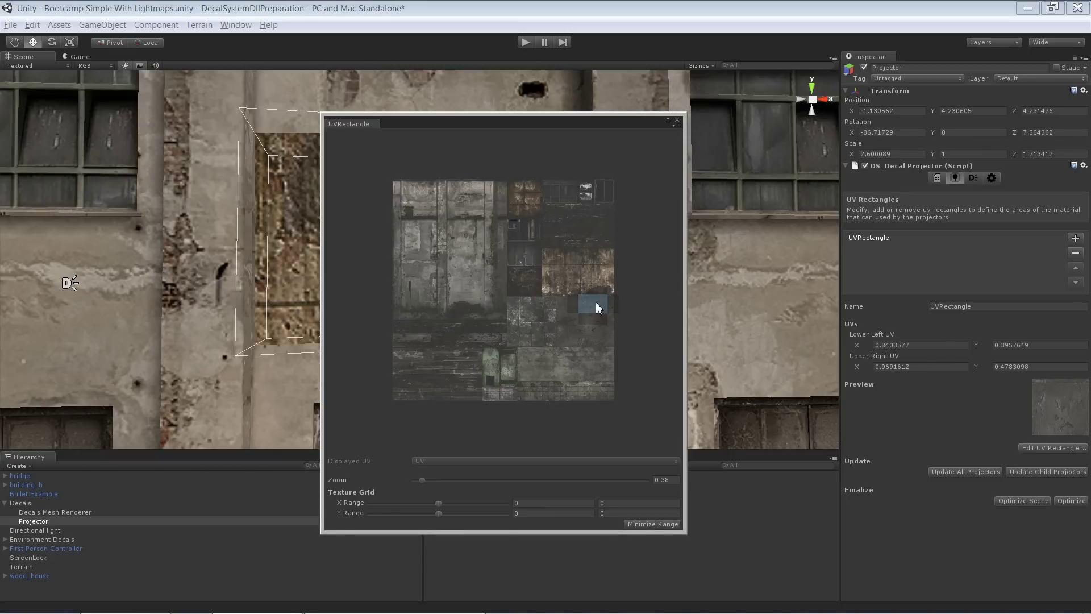
{"action": "left_click_drag", "start_coordinate": [596, 307], "coordinate": [597, 310]}
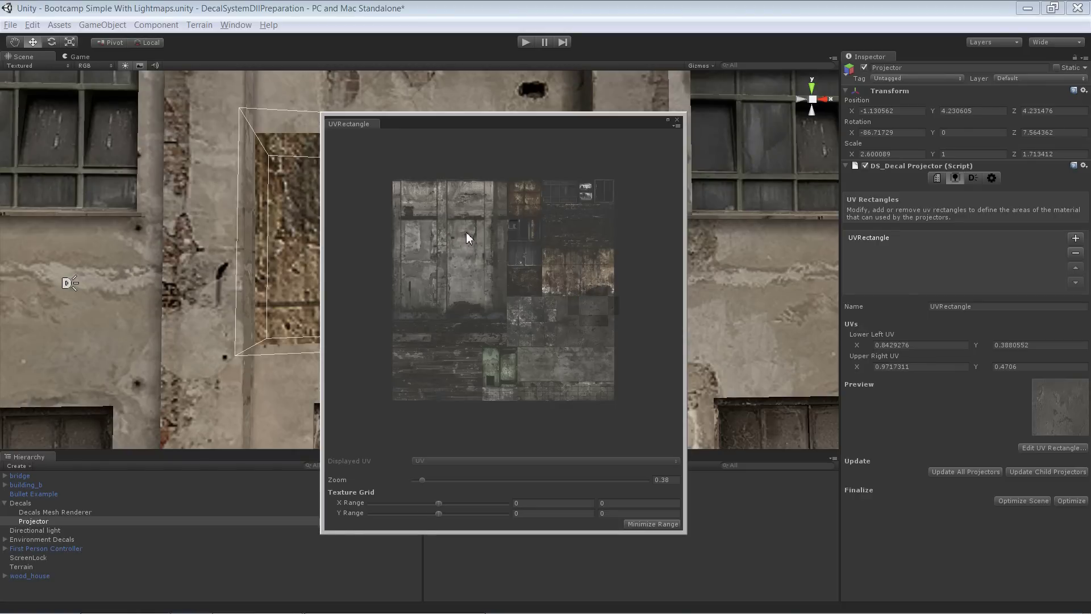
{"action": "left_click_drag", "start_coordinate": [599, 305], "coordinate": [473, 239]}
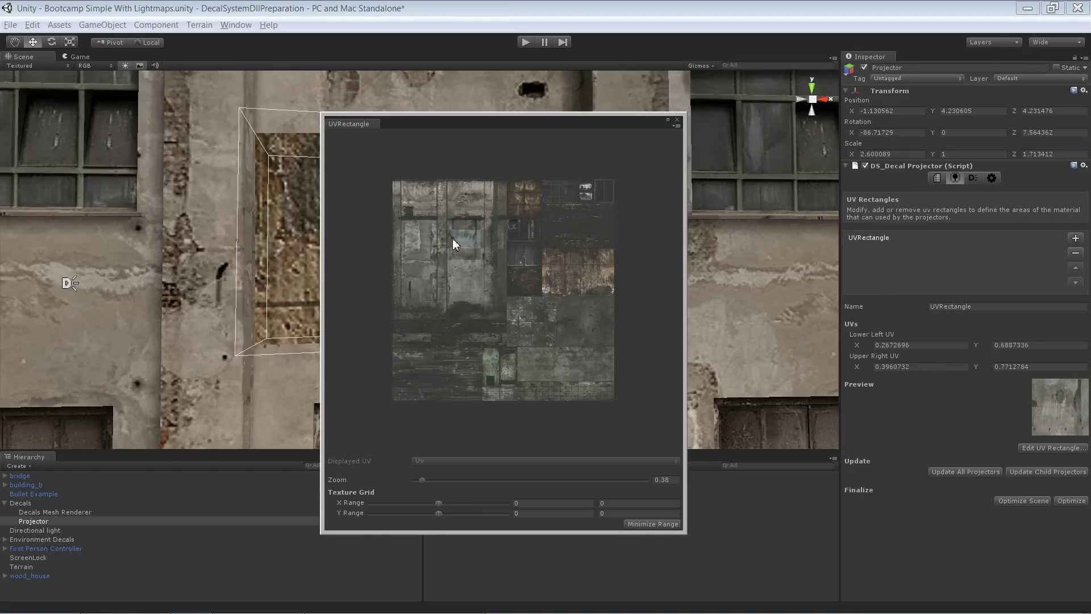
{"action": "left_click", "coordinate": [675, 120]}
{"action": "left_click", "coordinate": [973, 471]}
{"action": "scroll", "coordinate": [502, 320], "scroll_direction": "up", "scroll_amount": 2}
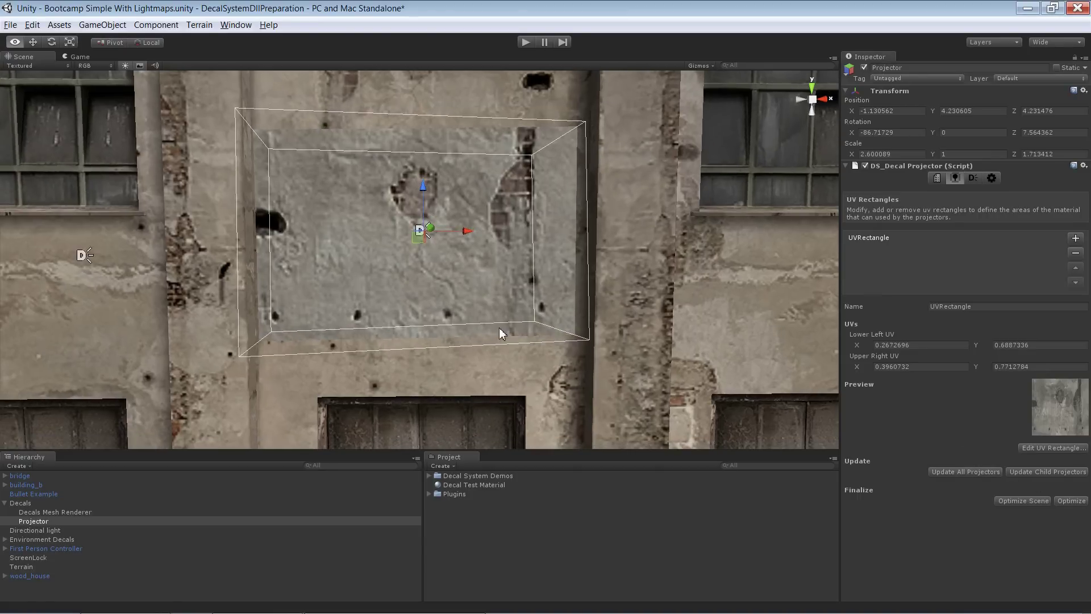
{"action": "scroll", "coordinate": [496, 299], "scroll_direction": "up", "scroll_amount": 2}
Orbit and zoom out around the projector, then rotate its box about 45° on the wall.
{"action": "mouse_move", "coordinate": [496, 299]}
{"action": "left_mouse_down", "text": "alt"}
{"action": "mouse_move", "coordinate": [495, 219]}
{"action": "mouse_move", "coordinate": [494, 271]}
{"action": "mouse_move", "coordinate": [506, 249]}
{"action": "mouse_move", "coordinate": [507, 187]}
{"action": "mouse_move", "coordinate": [509, 243]}
{"action": "mouse_move", "coordinate": [509, 217]}
{"action": "mouse_move", "coordinate": [479, 230]}
{"action": "mouse_move", "coordinate": [507, 290]}
{"action": "left_mouse_up", "text": "alt"}
{"action": "right_click_drag", "start_coordinate": [507, 286], "coordinate": [400, 142], "text": "alt"}
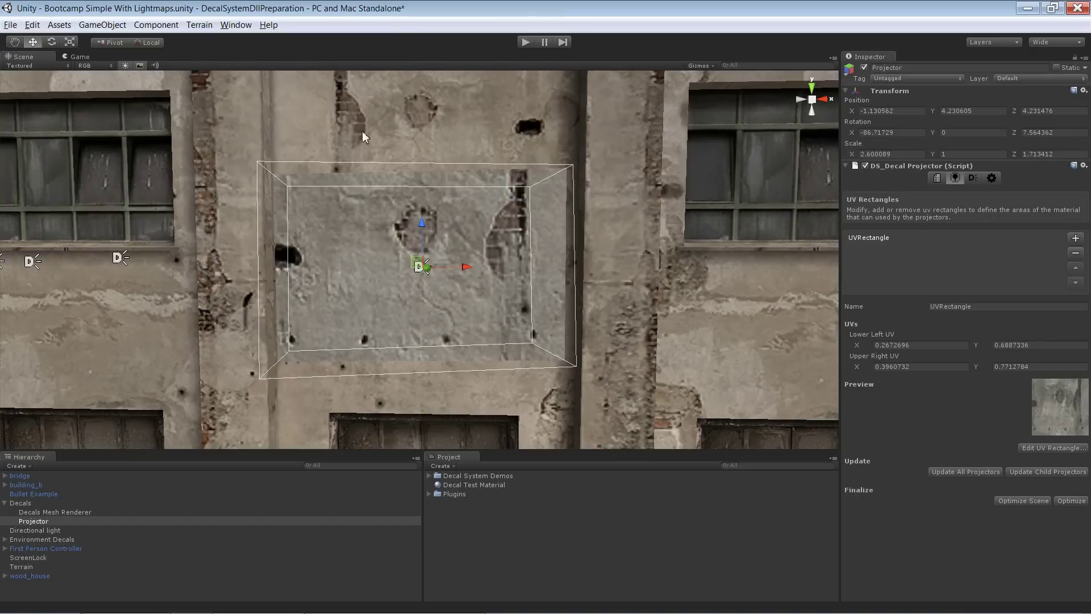
{"action": "key", "text": "e"}
{"action": "mouse_move", "coordinate": [391, 235]}
{"action": "left_mouse_down"}
{"action": "mouse_move", "coordinate": [378, 302]}
{"action": "mouse_move", "coordinate": [537, 475]}
{"action": "mouse_move", "coordinate": [466, 471]}
{"action": "mouse_move", "coordinate": [310, 159]}
{"action": "mouse_move", "coordinate": [602, 101]}
{"action": "mouse_move", "coordinate": [610, 172]}
{"action": "mouse_move", "coordinate": [528, 152]}
{"action": "mouse_move", "coordinate": [482, 241]}
{"action": "mouse_move", "coordinate": [439, 216]}
{"action": "mouse_move", "coordinate": [500, 258]}
{"action": "mouse_move", "coordinate": [514, 333]}
{"action": "mouse_move", "coordinate": [432, 216]}
{"action": "mouse_move", "coordinate": [463, 245]}
{"action": "mouse_move", "coordinate": [482, 317]}
{"action": "mouse_move", "coordinate": [383, 190]}
{"action": "left_mouse_up"}
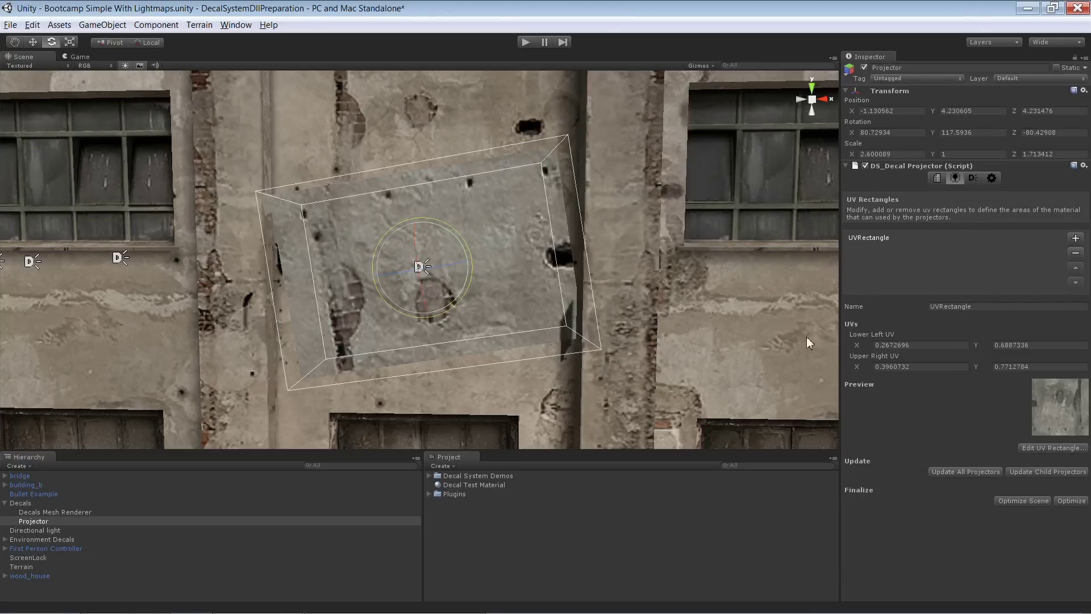
Move the projector's UV rectangle to another atlas region and update all projectors.
{"action": "left_click", "coordinate": [1064, 457]}
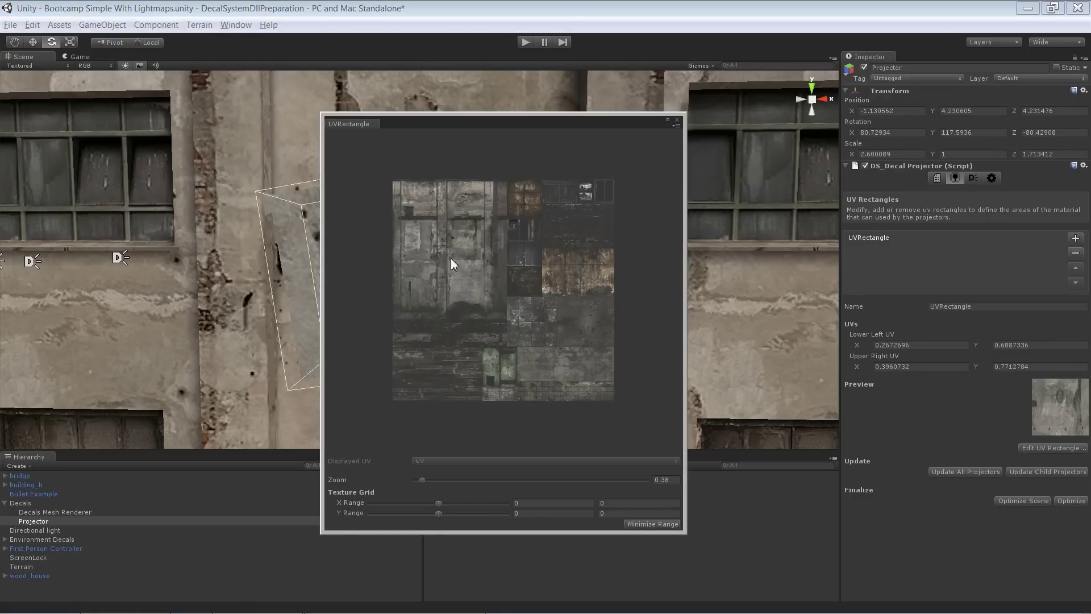
{"action": "mouse_move", "coordinate": [463, 241]}
{"action": "left_mouse_down"}
{"action": "mouse_move", "coordinate": [524, 233]}
{"action": "mouse_move", "coordinate": [567, 370]}
{"action": "mouse_move", "coordinate": [531, 318]}
{"action": "mouse_move", "coordinate": [554, 320]}
{"action": "mouse_move", "coordinate": [530, 334]}
{"action": "mouse_move", "coordinate": [530, 345]}
{"action": "left_mouse_up"}
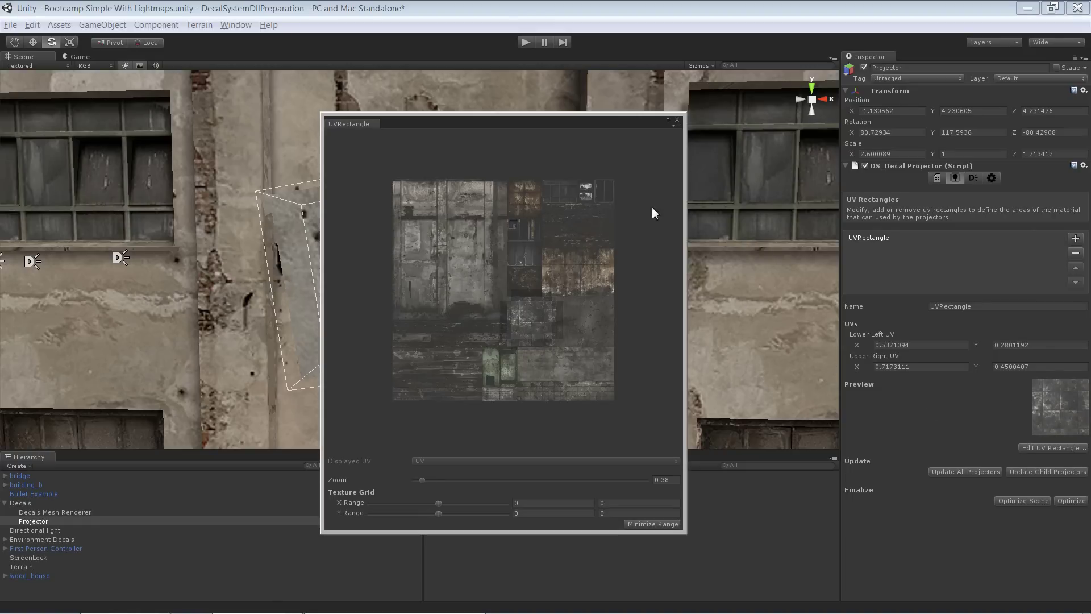
{"action": "left_click", "coordinate": [676, 121]}
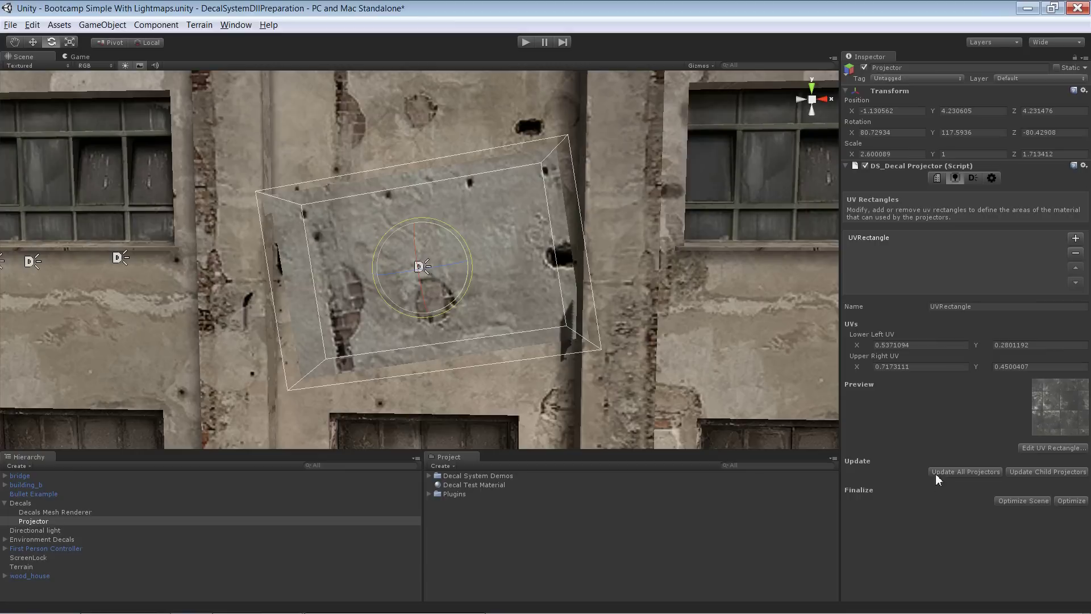
{"action": "left_click", "coordinate": [984, 472]}
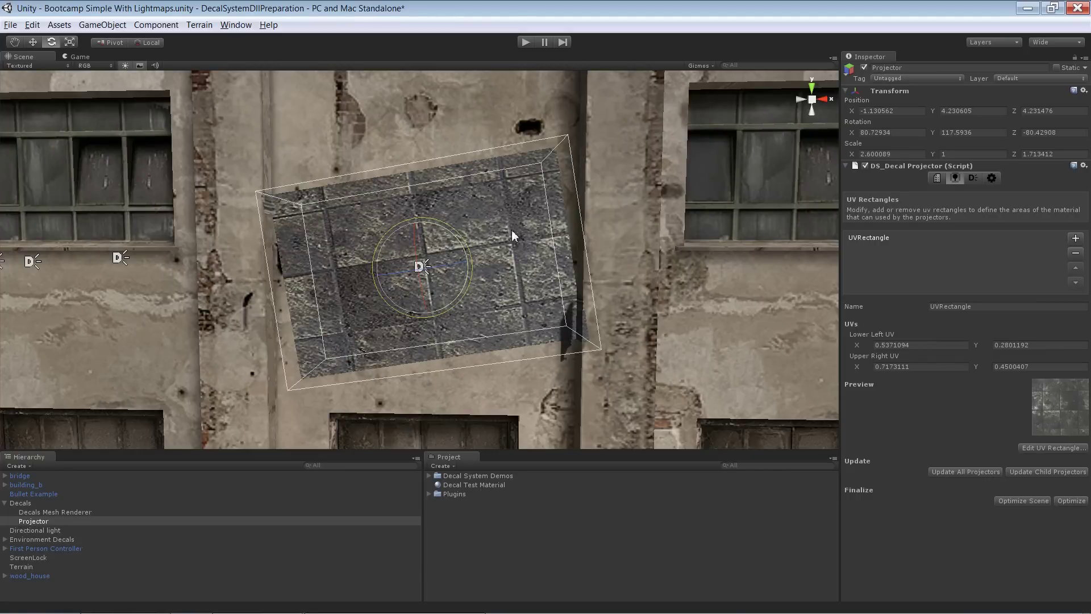
Rotate the projector square to the wall and shift it slightly left.
{"action": "left_click_drag", "start_coordinate": [462, 246], "coordinate": [466, 245]}
{"action": "key", "text": "w"}
{"action": "left_click_drag", "start_coordinate": [377, 270], "coordinate": [371, 269]}
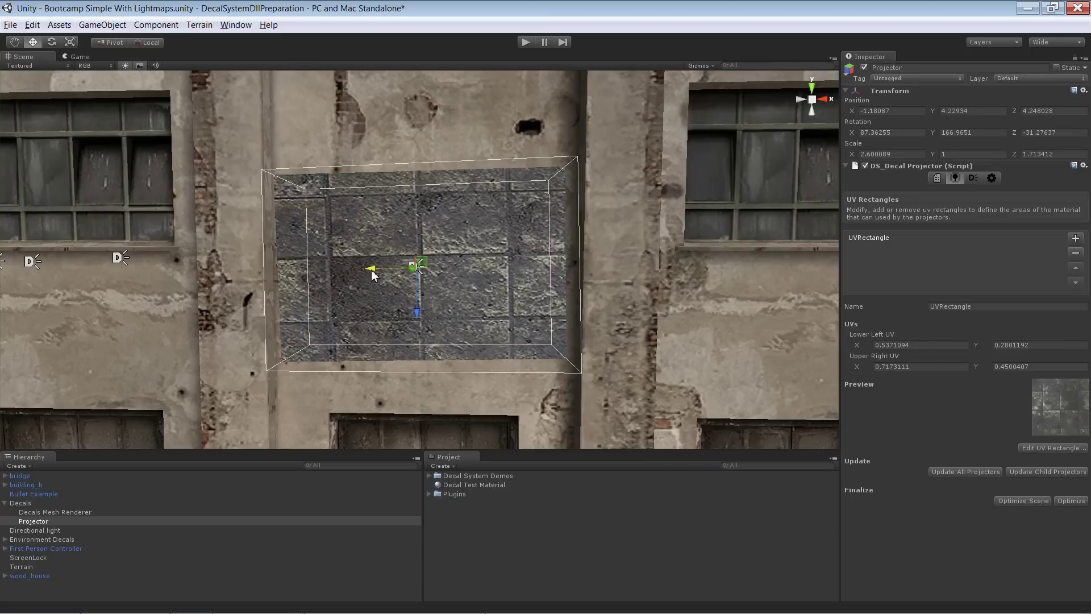
Set the Decal Test Material's Normalmap slot to None.
{"action": "left_click", "coordinate": [492, 484]}
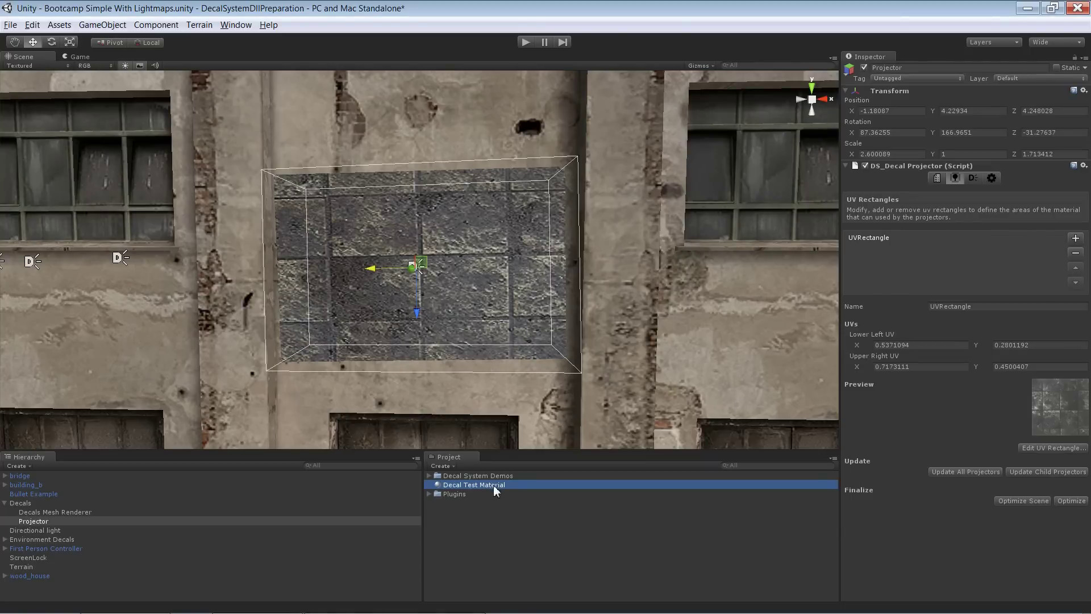
{"action": "left_click", "coordinate": [1081, 189]}
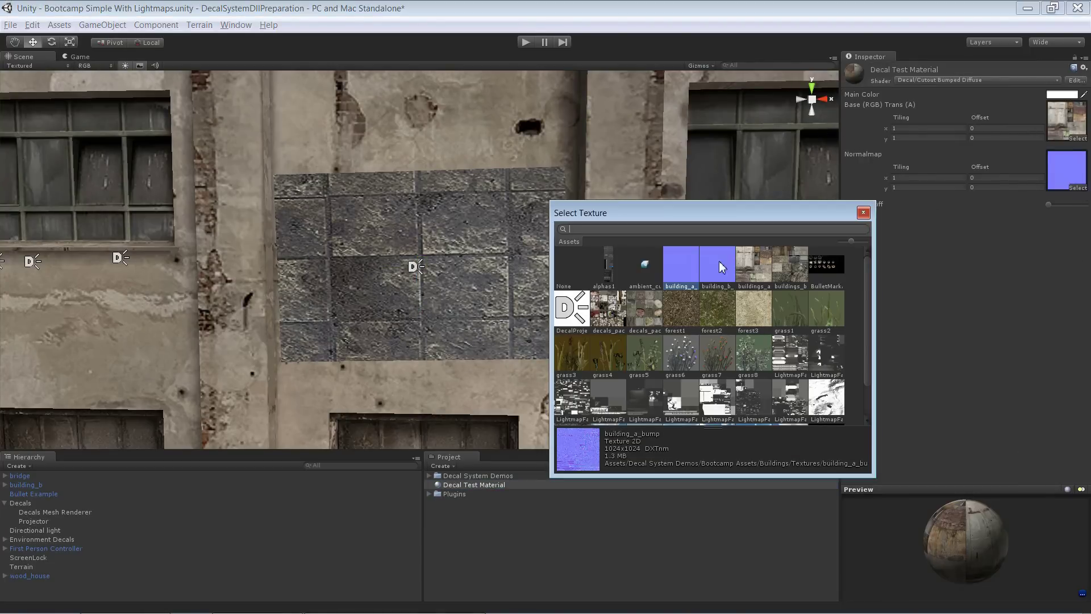
{"action": "left_click", "coordinate": [568, 271]}
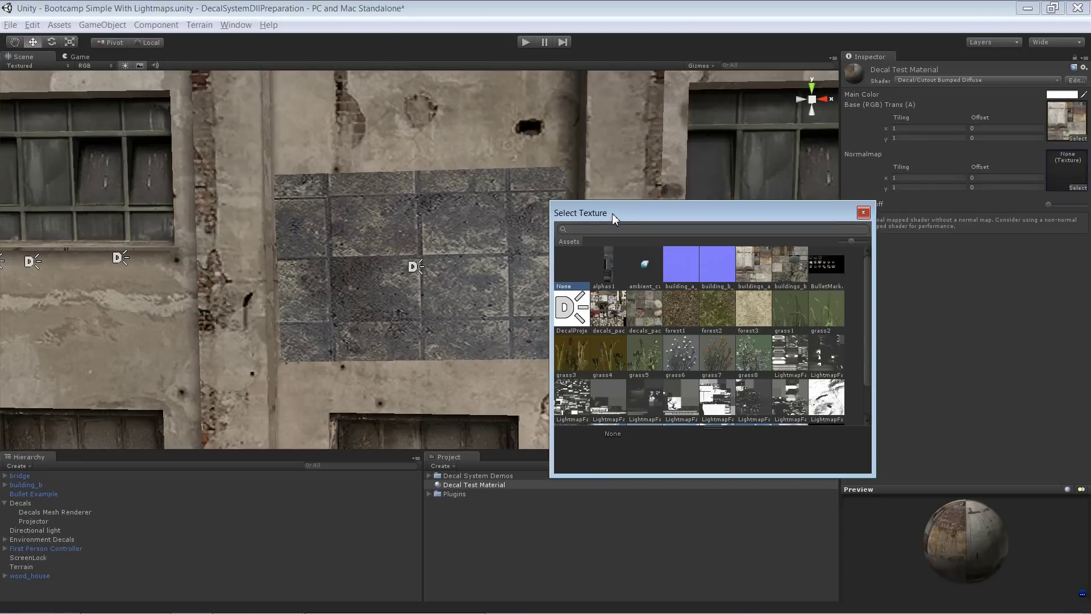
{"action": "left_click_drag", "start_coordinate": [614, 214], "coordinate": [729, 217]}
{"action": "left_click", "coordinate": [363, 239]}
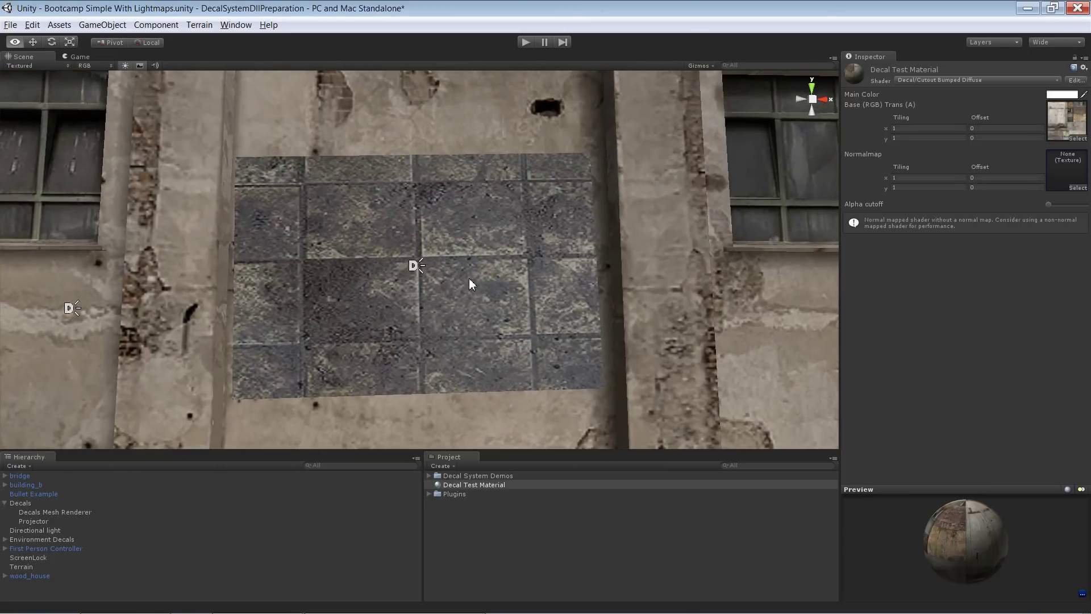
{"action": "left_click_drag", "start_coordinate": [376, 243], "coordinate": [341, 202], "text": "alt"}
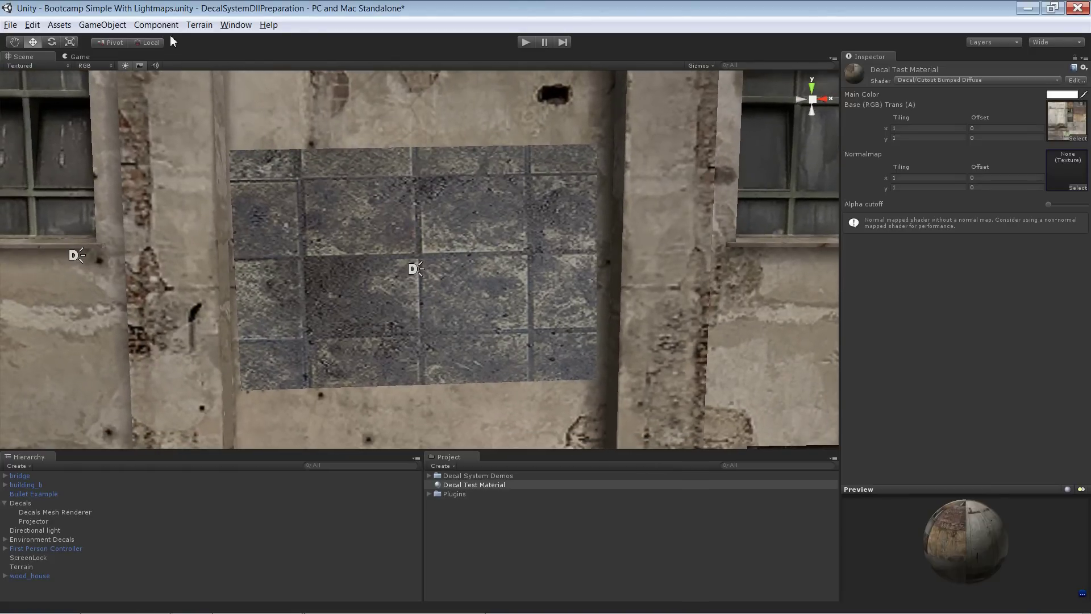
{"action": "left_click", "coordinate": [158, 25]}
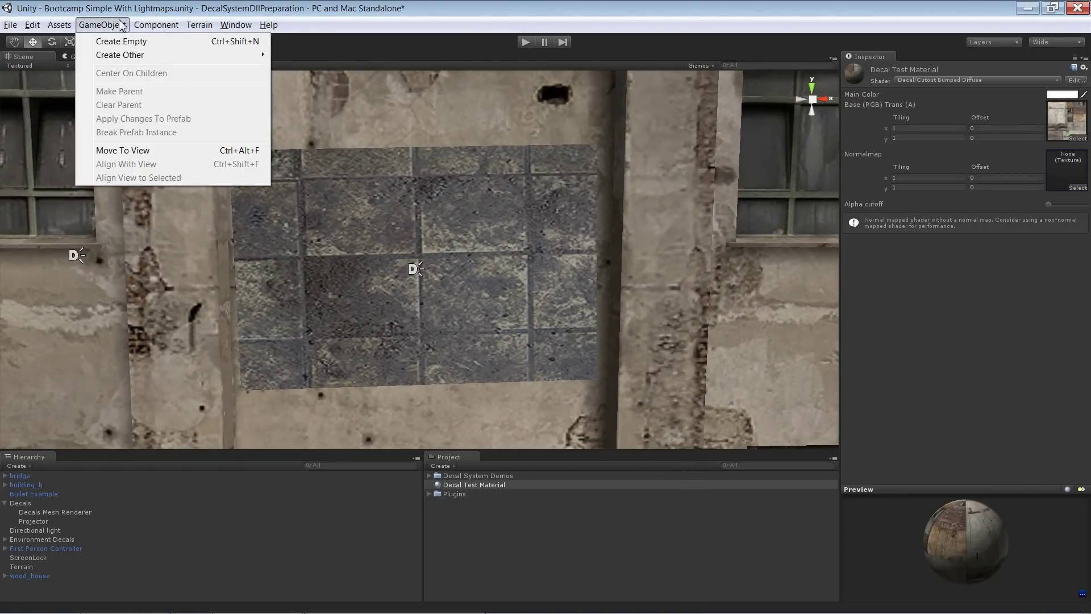
{"action": "mouse_move", "coordinate": [120, 54]}
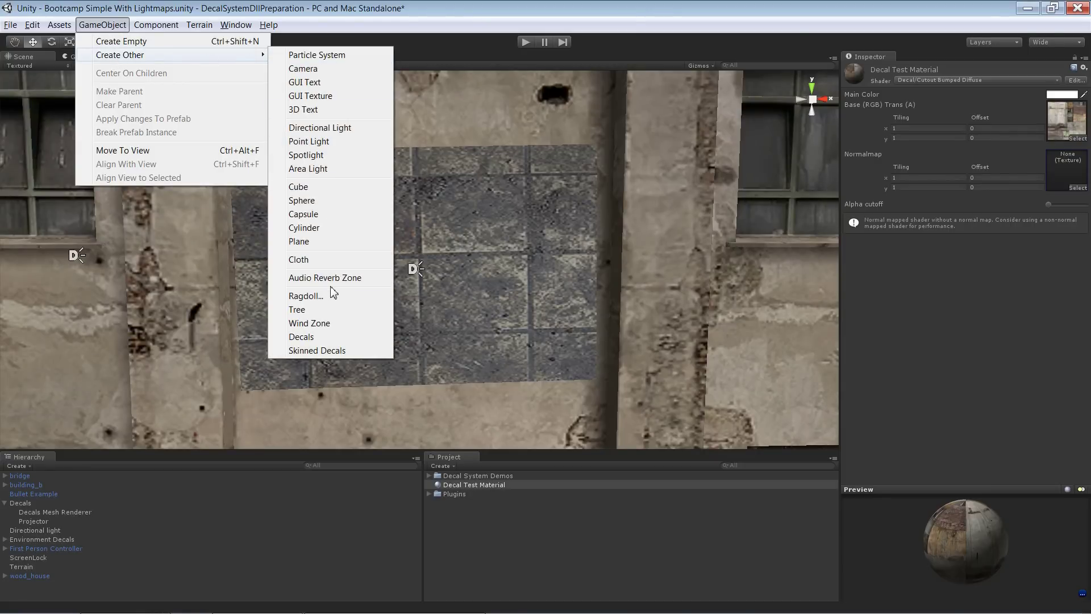
Create a Point Light, deleting the accidentally created Spotlight.
{"action": "left_click", "coordinate": [329, 155]}
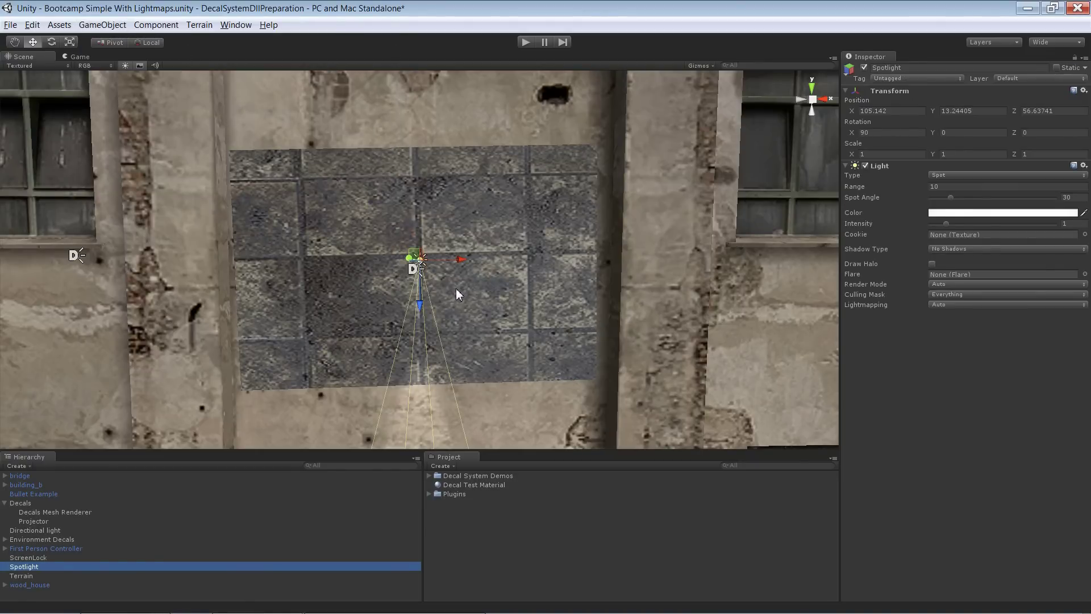
{"action": "key", "text": "Delete"}
{"action": "left_click", "coordinate": [103, 25]}
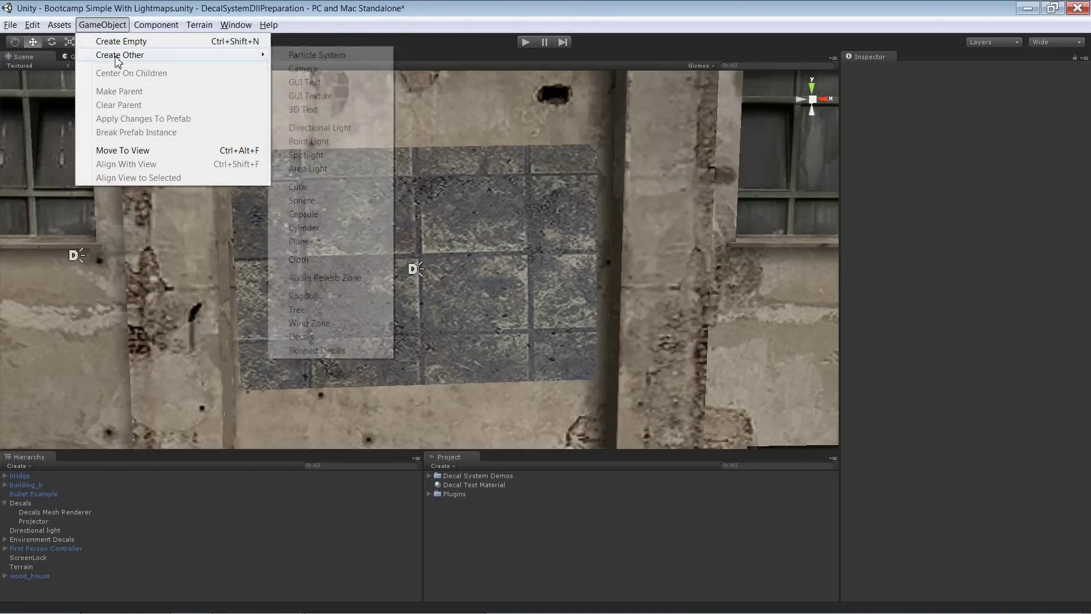
{"action": "left_click", "coordinate": [341, 141]}
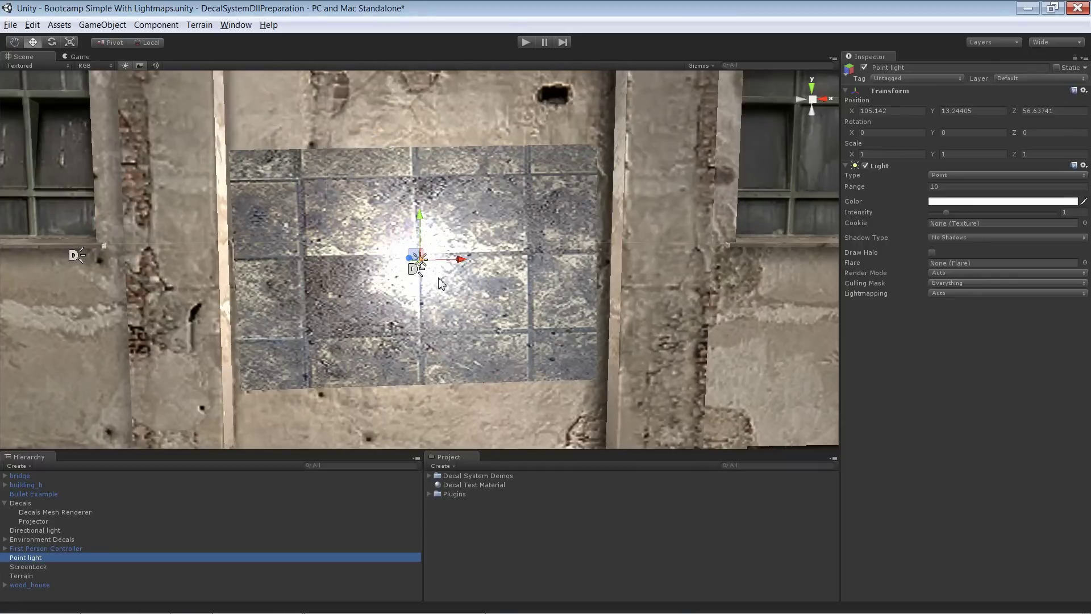
Dim the point light to intensity 0.35 and place it at the decal's lower left.
{"action": "left_click", "coordinate": [418, 258]}
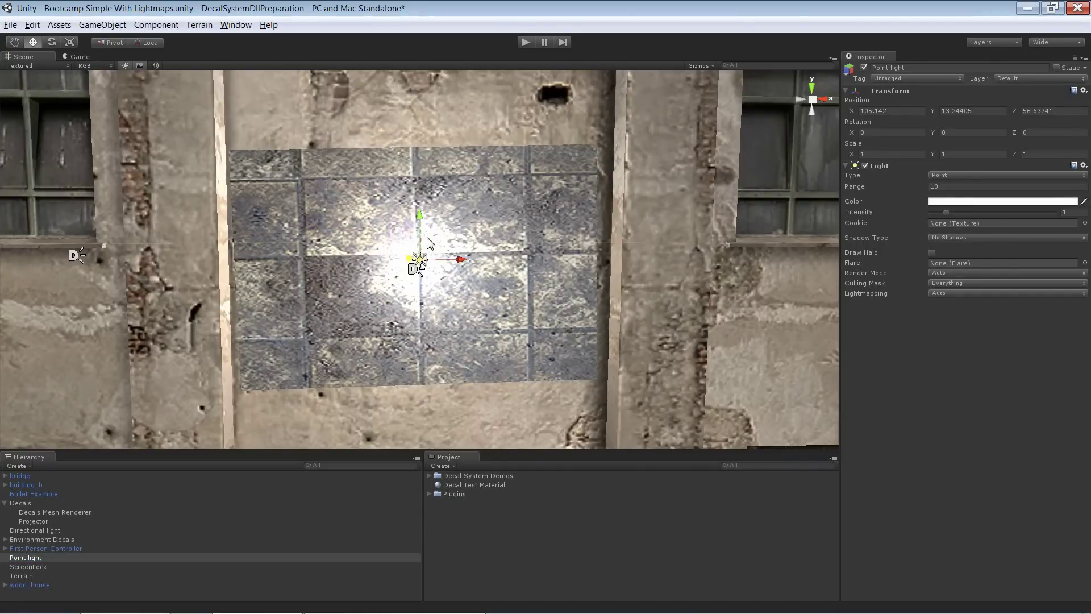
{"action": "left_click_drag", "start_coordinate": [418, 261], "coordinate": [522, 236]}
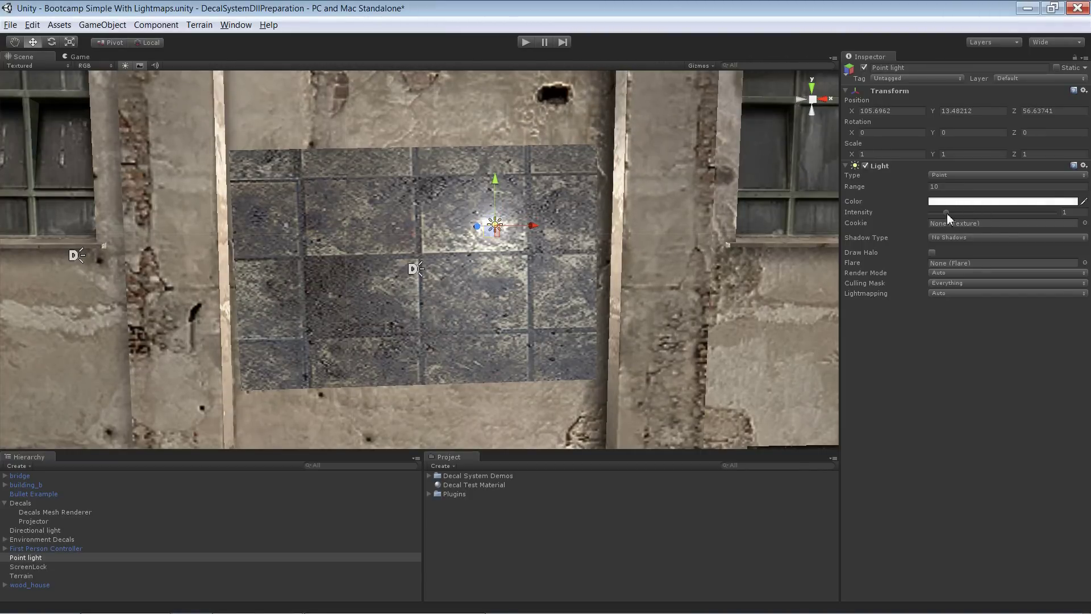
{"action": "left_click_drag", "start_coordinate": [947, 214], "coordinate": [935, 214]}
{"action": "mouse_move", "coordinate": [494, 228]}
{"action": "left_mouse_down"}
{"action": "mouse_move", "coordinate": [492, 354]}
{"action": "mouse_move", "coordinate": [330, 214]}
{"action": "left_mouse_up"}
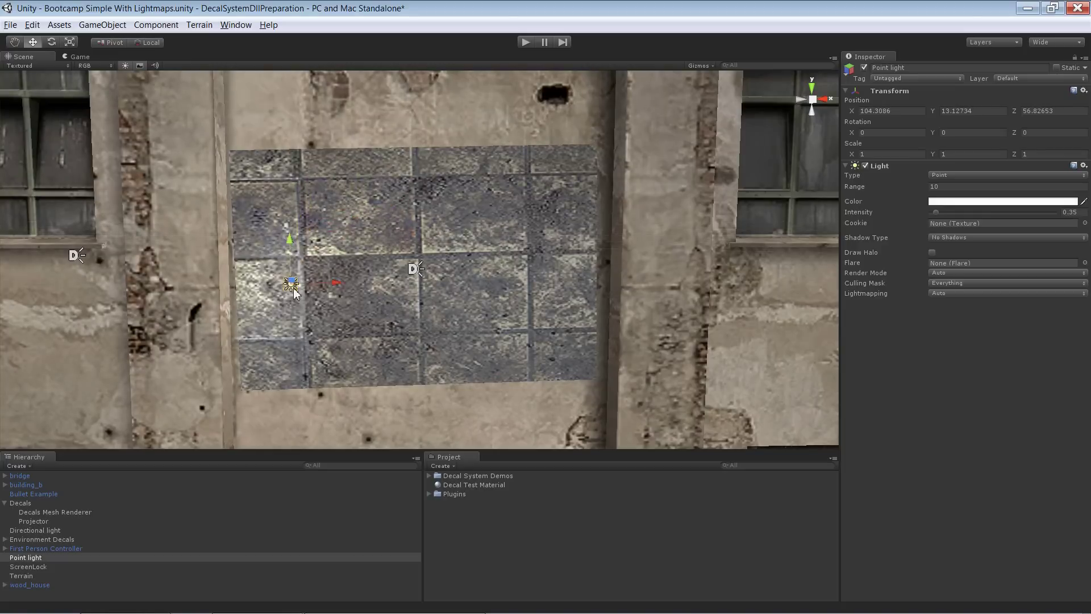
{"action": "mouse_move", "coordinate": [332, 213]}
{"action": "left_mouse_down"}
{"action": "mouse_move", "coordinate": [326, 308]}
{"action": "mouse_move", "coordinate": [499, 319]}
{"action": "mouse_move", "coordinate": [463, 184]}
{"action": "mouse_move", "coordinate": [370, 330]}
{"action": "mouse_move", "coordinate": [412, 344]}
{"action": "mouse_move", "coordinate": [401, 196]}
{"action": "mouse_move", "coordinate": [384, 324]}
{"action": "mouse_move", "coordinate": [403, 219]}
{"action": "mouse_move", "coordinate": [463, 316]}
{"action": "mouse_move", "coordinate": [419, 162]}
{"action": "mouse_move", "coordinate": [468, 201]}
{"action": "mouse_move", "coordinate": [554, 197]}
{"action": "mouse_move", "coordinate": [361, 338]}
{"action": "left_mouse_up"}
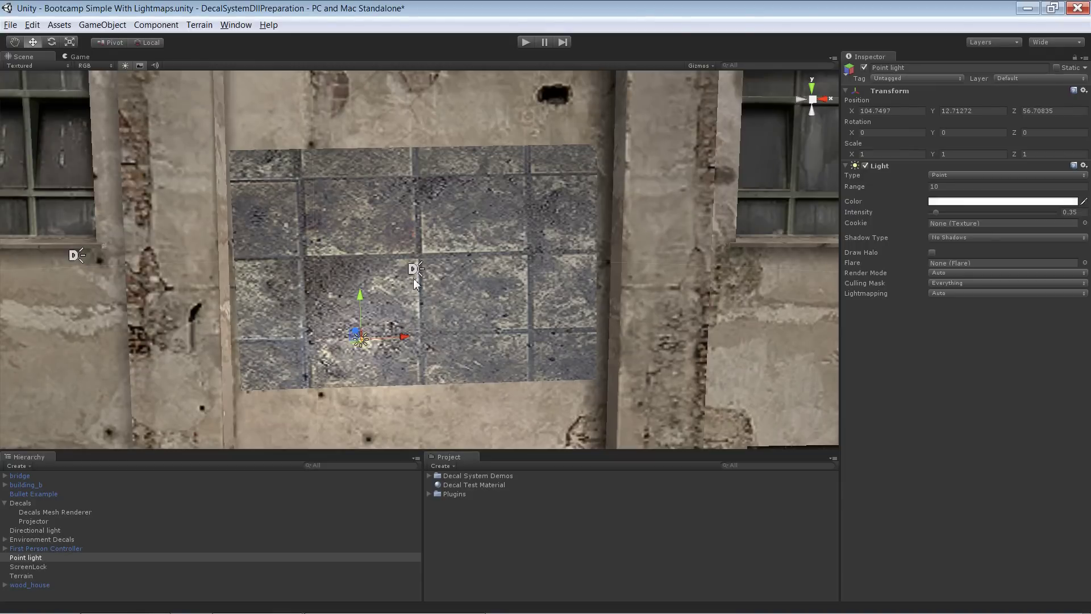
Assign building_a_bump as the Decal Test Material's normal map.
{"action": "left_click", "coordinate": [468, 485]}
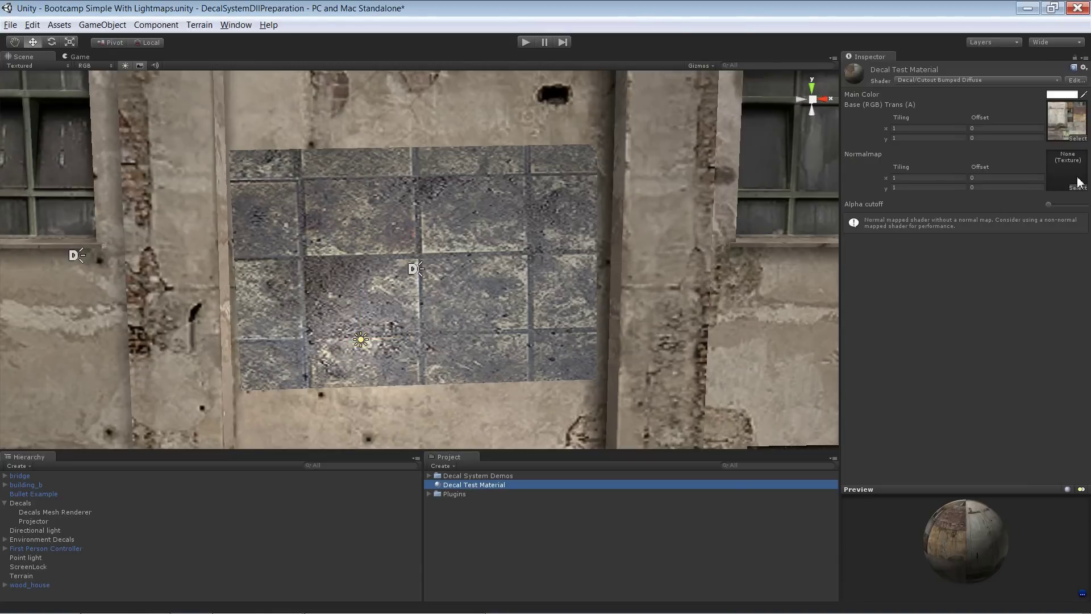
{"action": "left_click", "coordinate": [1069, 120]}
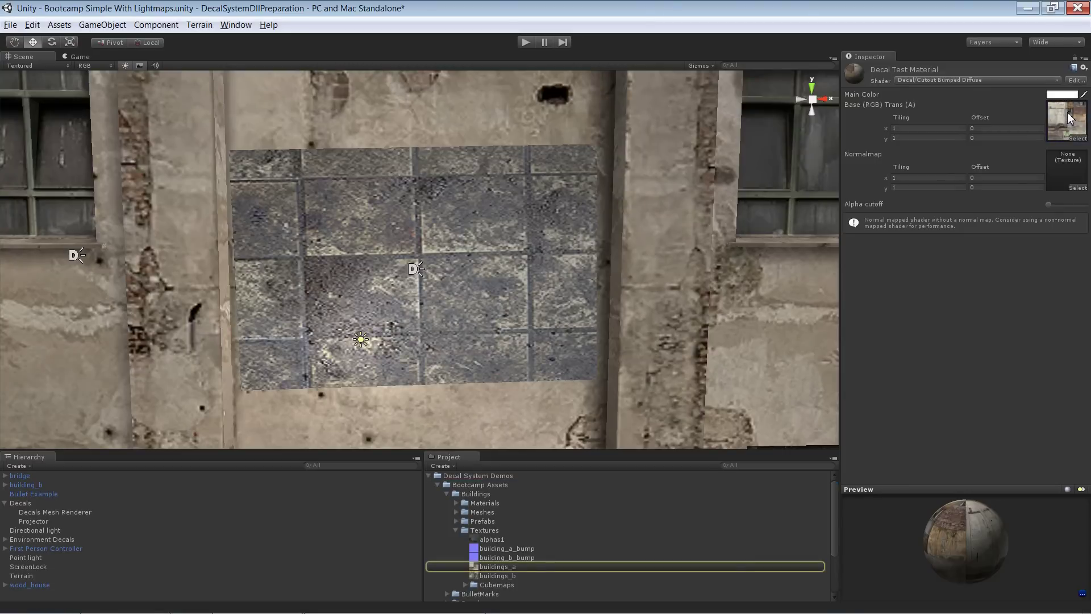
{"action": "left_click", "coordinate": [1079, 187]}
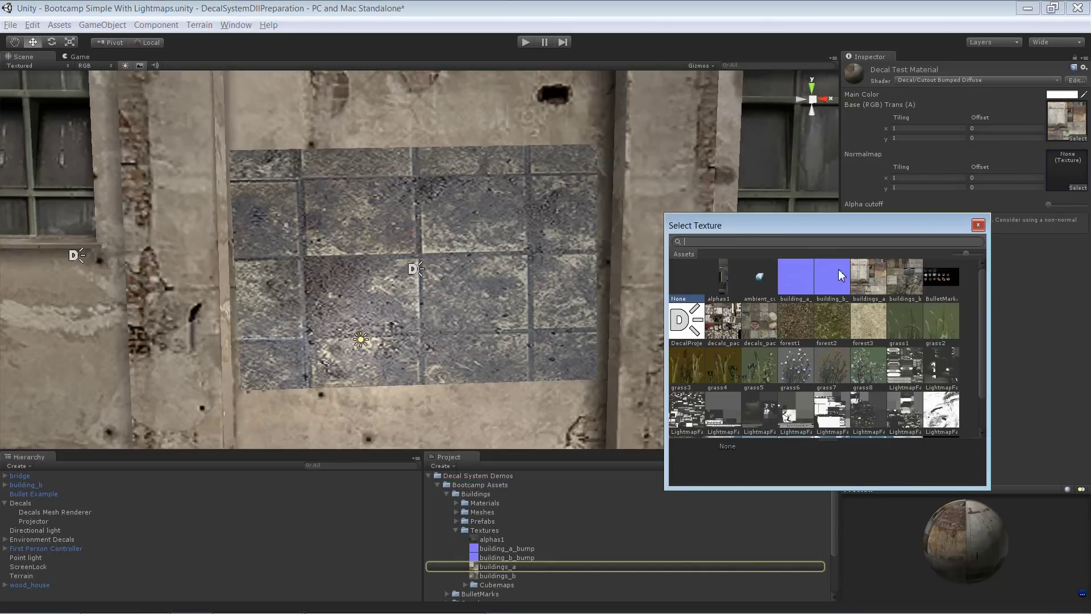
{"action": "left_click", "coordinate": [799, 282]}
{"action": "left_click", "coordinate": [979, 225]}
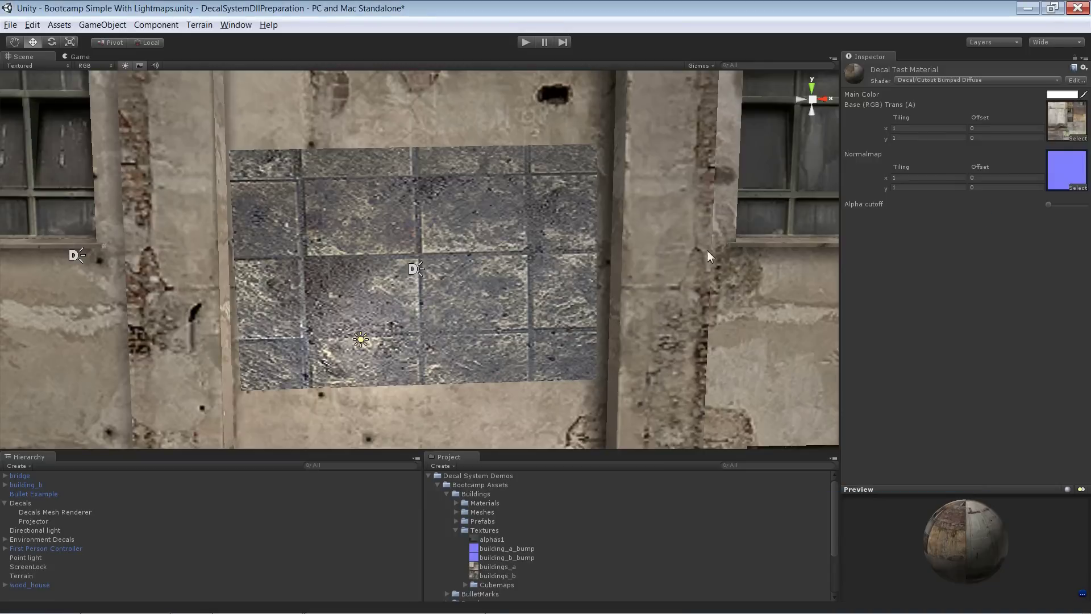
Move the point light toward the decal's lower right, then delete it.
{"action": "left_click", "coordinate": [361, 341]}
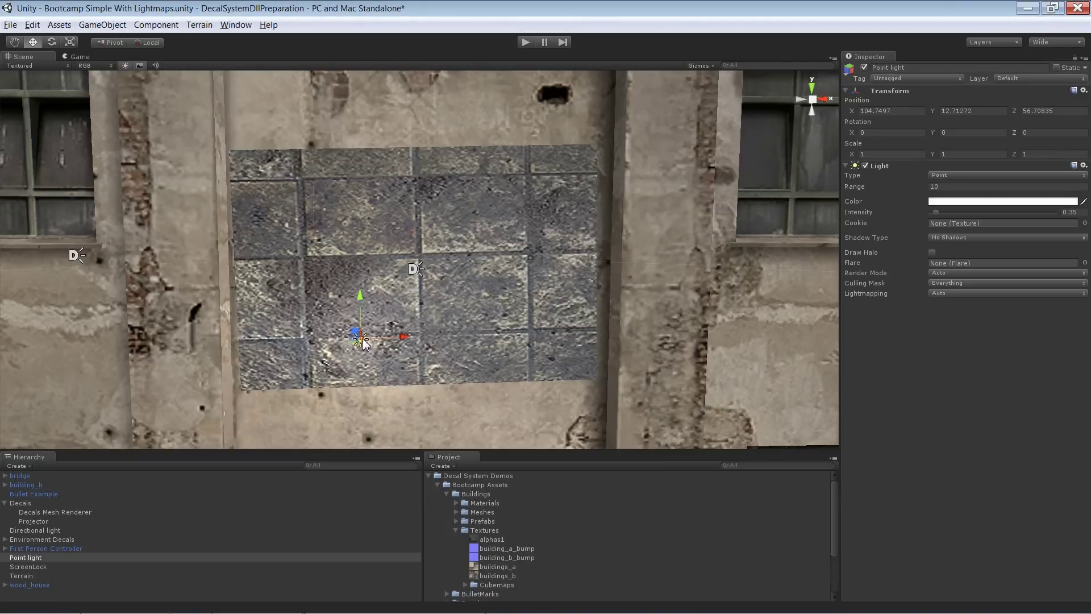
{"action": "mouse_move", "coordinate": [362, 341]}
{"action": "left_mouse_down"}
{"action": "mouse_move", "coordinate": [510, 200]}
{"action": "mouse_move", "coordinate": [432, 370]}
{"action": "mouse_move", "coordinate": [358, 215]}
{"action": "mouse_move", "coordinate": [309, 258]}
{"action": "mouse_move", "coordinate": [548, 235]}
{"action": "mouse_move", "coordinate": [555, 198]}
{"action": "mouse_move", "coordinate": [532, 279]}
{"action": "mouse_move", "coordinate": [503, 235]}
{"action": "mouse_move", "coordinate": [482, 333]}
{"action": "left_mouse_up"}
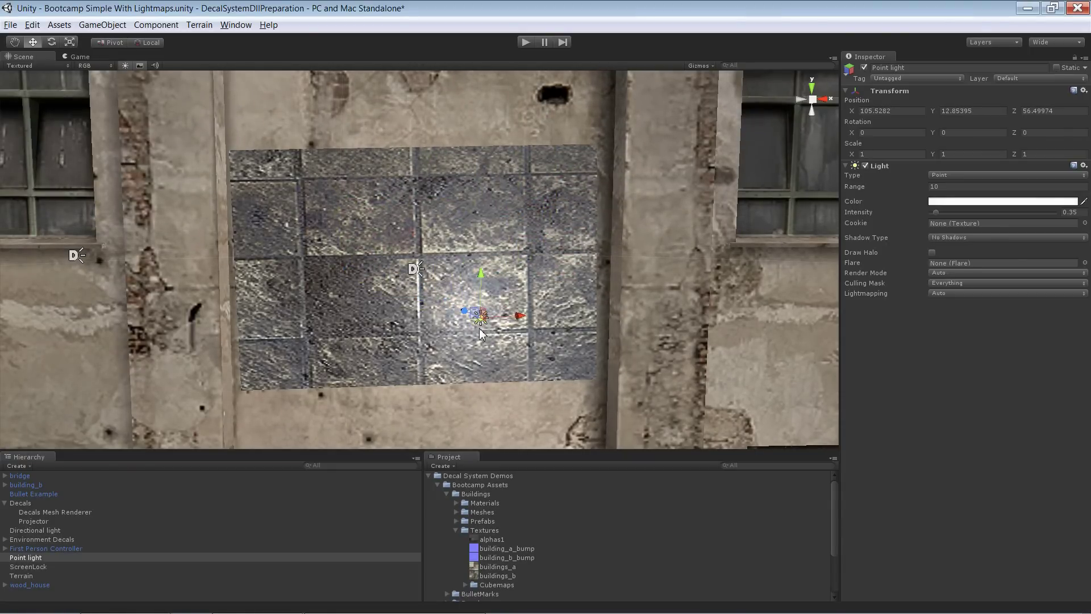
{"action": "key", "text": "Delete"}
Set the Projector's Projection mode to BumpOfTarget, then zoom out to the whole facade.
{"action": "left_click", "coordinate": [415, 270]}
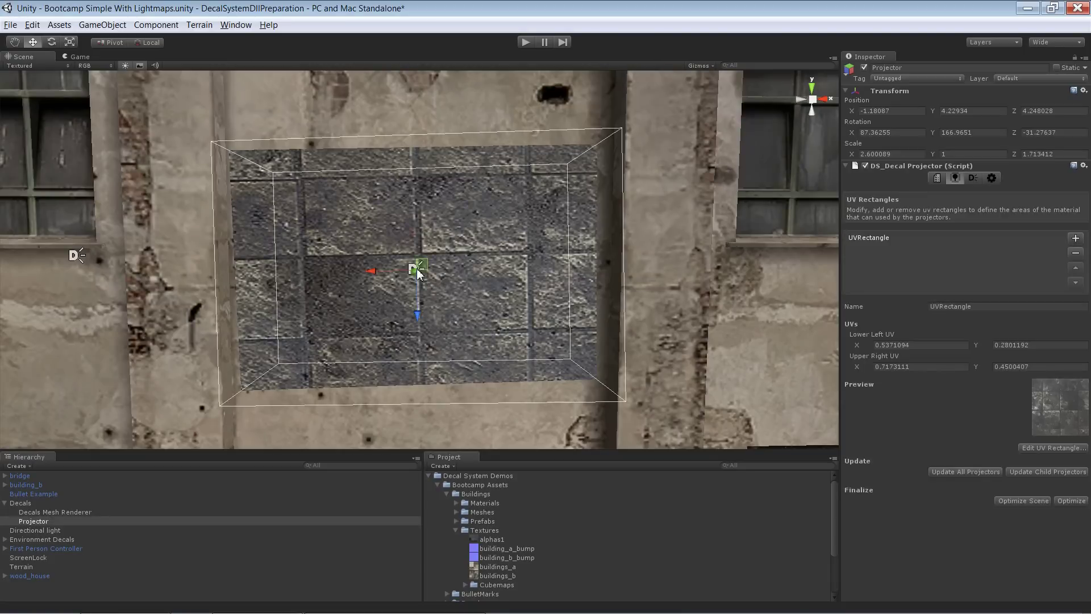
{"action": "left_click", "coordinate": [938, 178]}
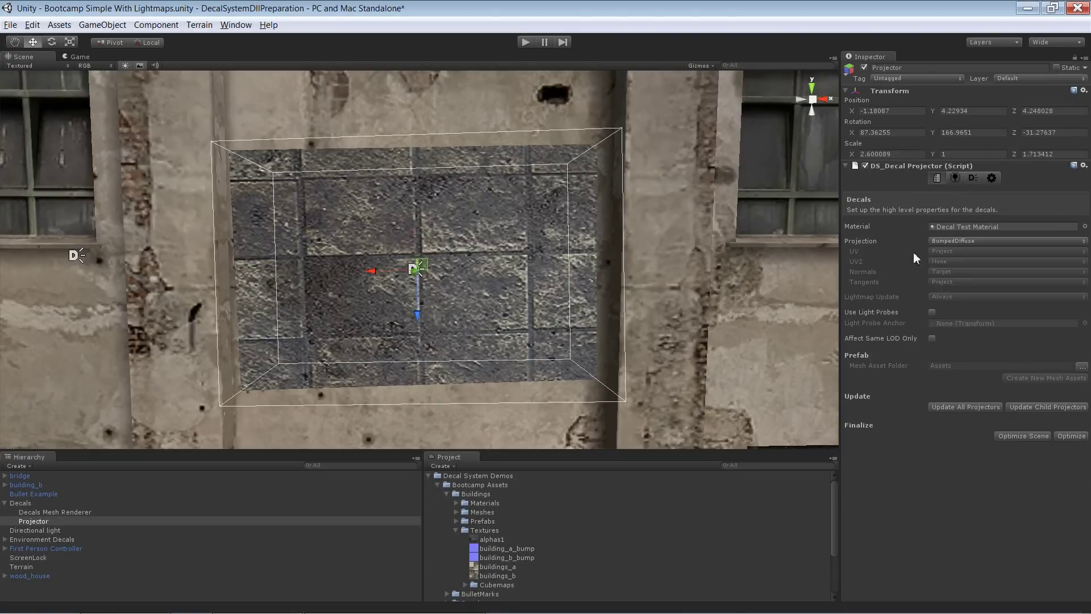
{"action": "left_click", "coordinate": [970, 245]}
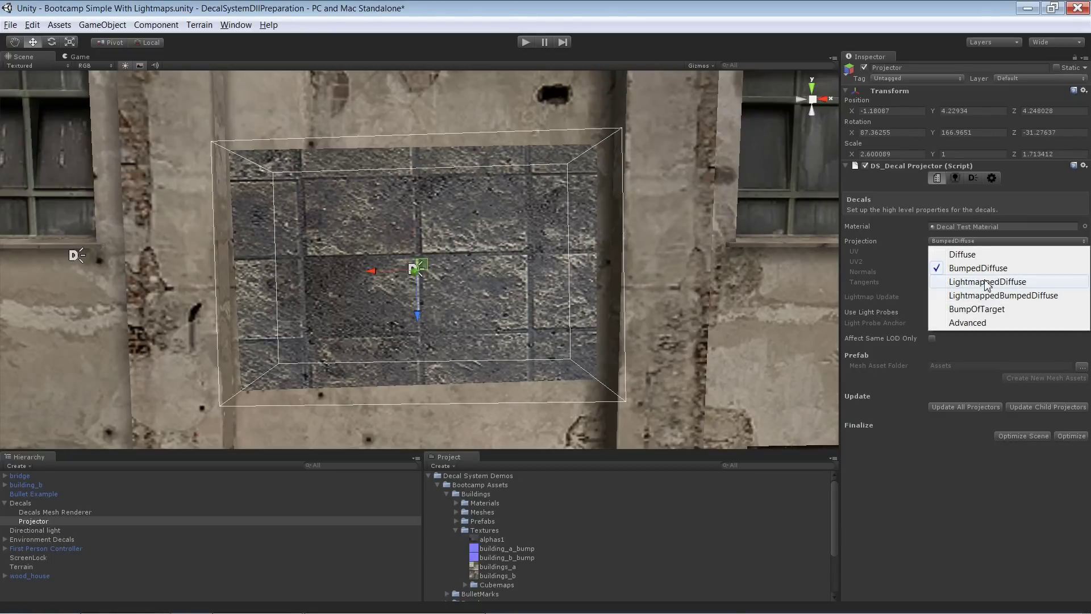
{"action": "left_click", "coordinate": [969, 311]}
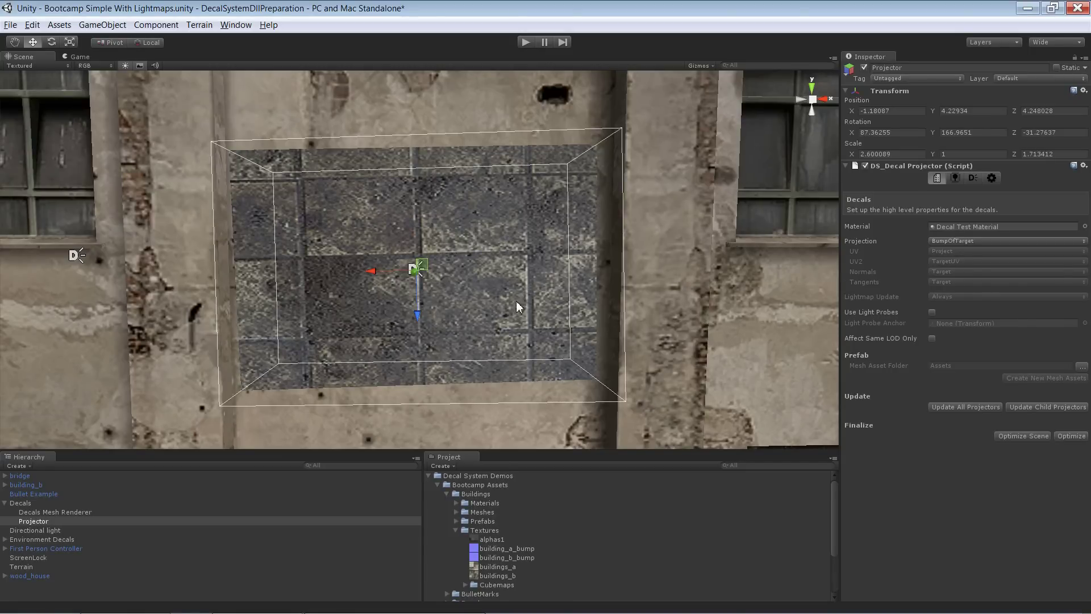
{"action": "mouse_move", "coordinate": [554, 256]}
{"action": "right_mouse_down", "text": "alt"}
{"action": "mouse_move", "coordinate": [528, 183]}
{"action": "mouse_move", "coordinate": [286, 186]}
{"action": "right_mouse_up", "text": "alt"}
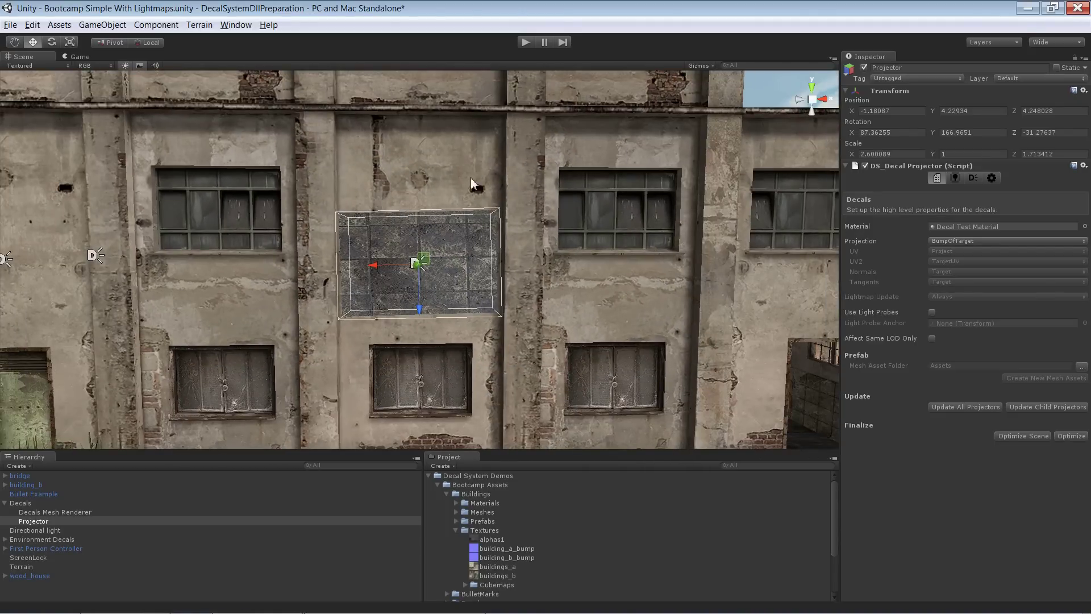
Select the concrete wall and locate its building_a_bump normal map in the Project panel.
{"action": "left_click", "coordinate": [528, 143]}
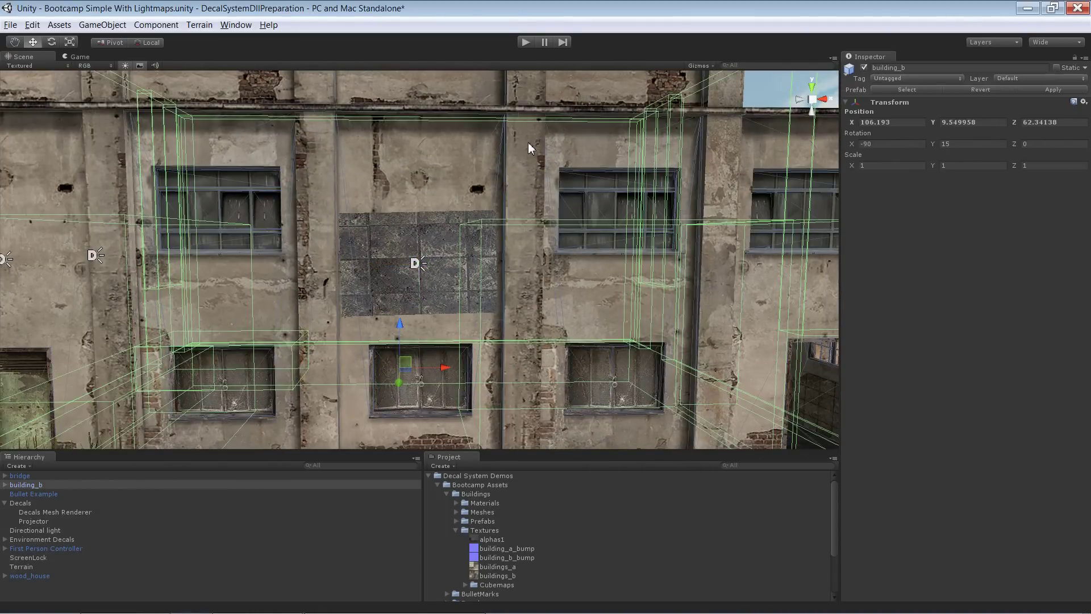
{"action": "left_click", "coordinate": [528, 142]}
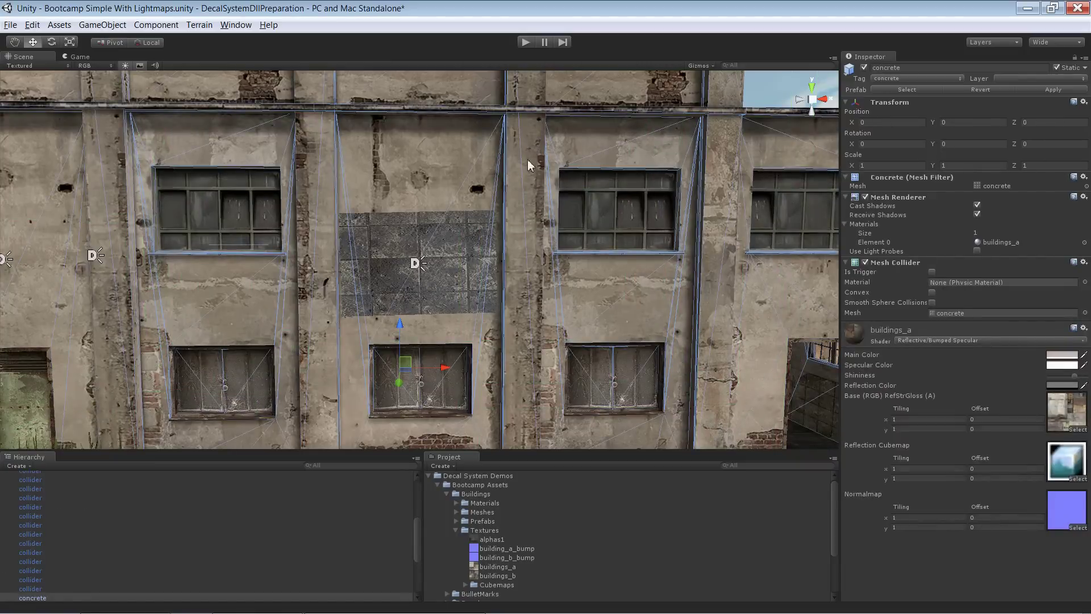
{"action": "left_click", "coordinate": [1064, 517]}
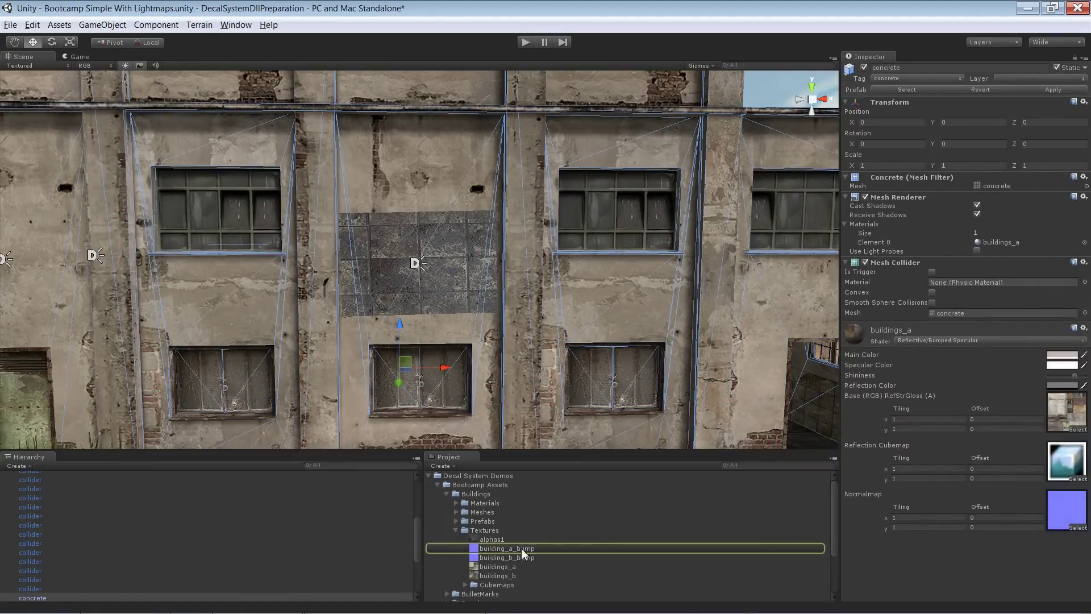
{"action": "right_click_drag", "start_coordinate": [416, 236], "coordinate": [421, 444], "text": "alt"}
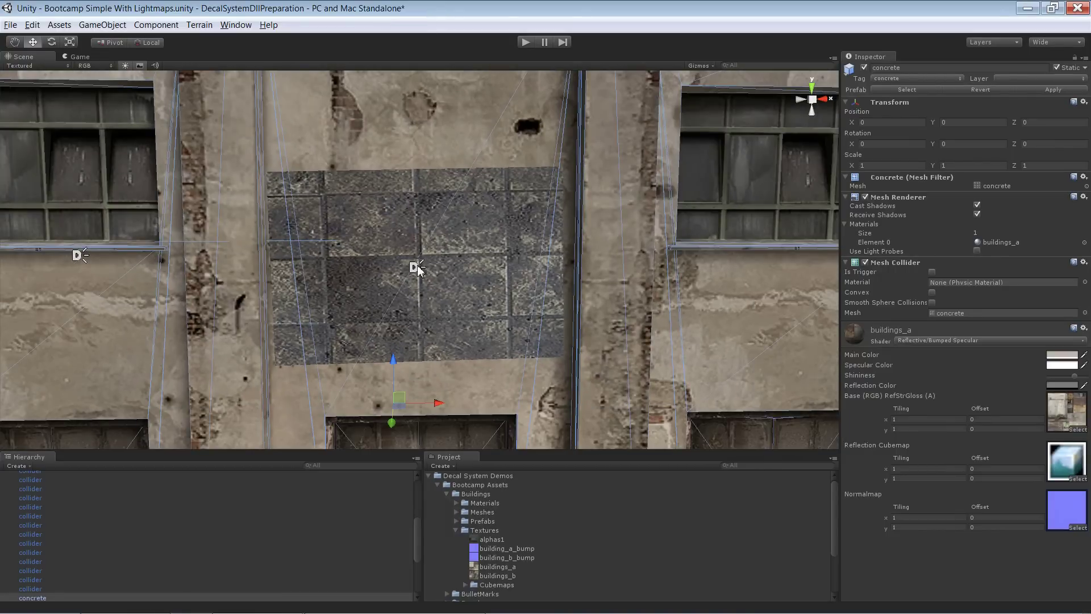
{"action": "left_click", "coordinate": [416, 268]}
Switch Decal Test Material to the Decal/Cutout Target Bumped Diffuse shader.
{"action": "left_click", "coordinate": [966, 232]}
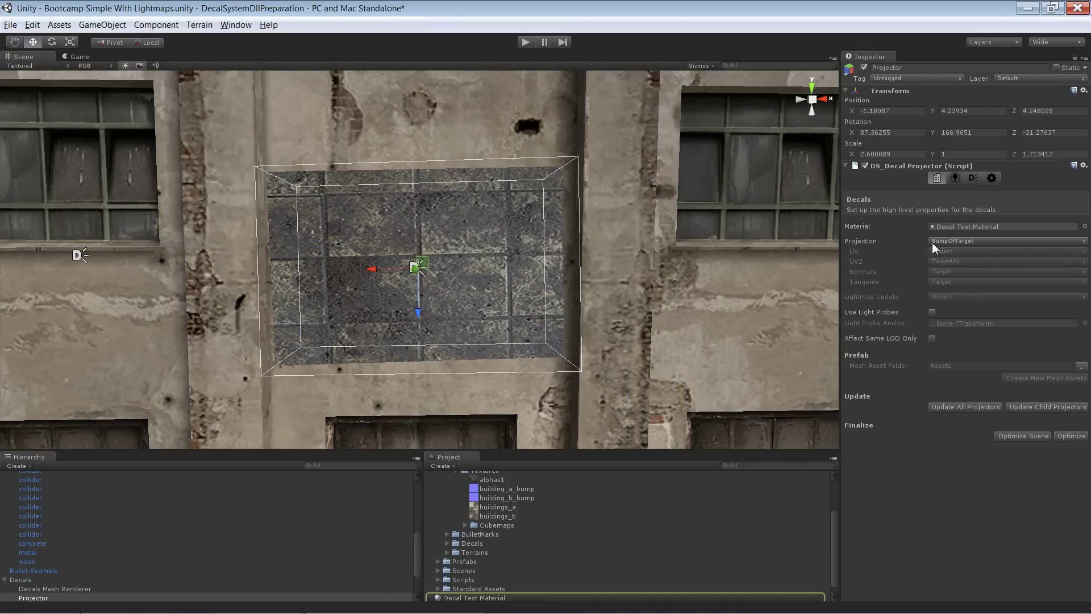
{"action": "left_click", "coordinate": [499, 599]}
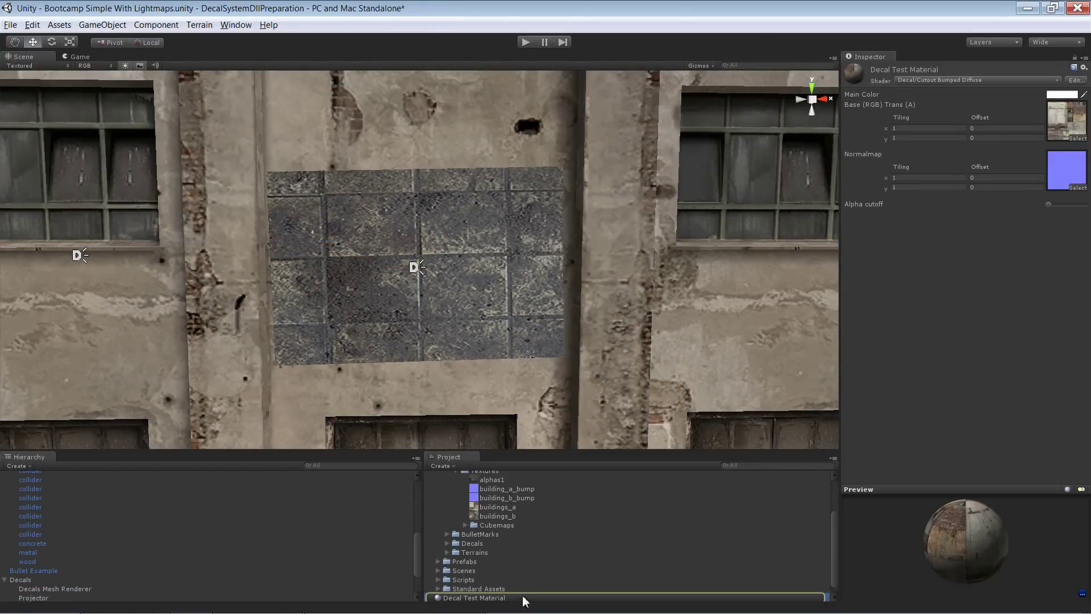
{"action": "left_click", "coordinate": [929, 79]}
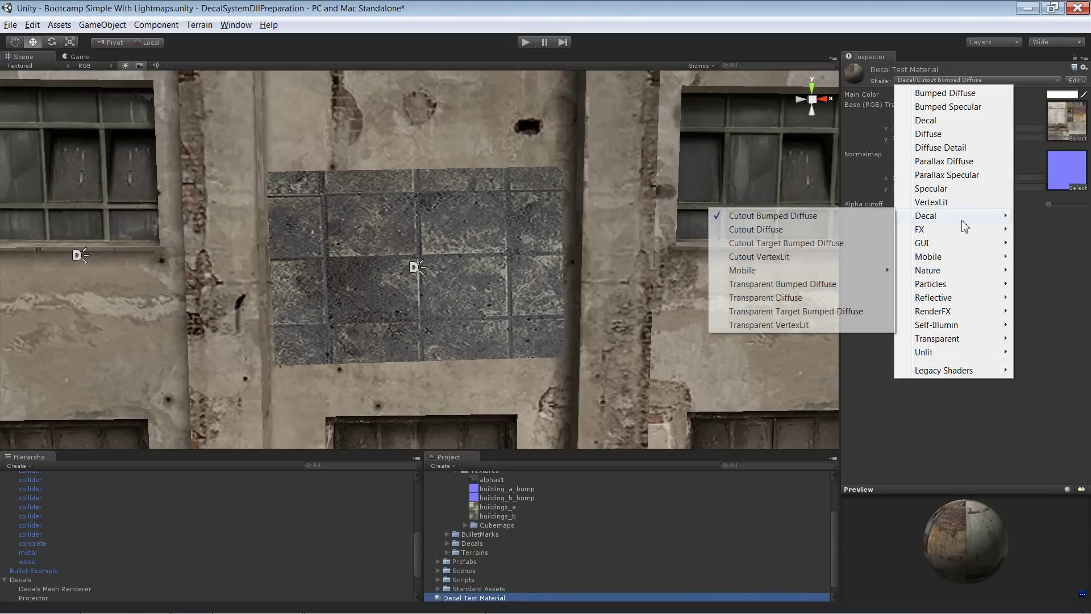
{"action": "mouse_move", "coordinate": [926, 216]}
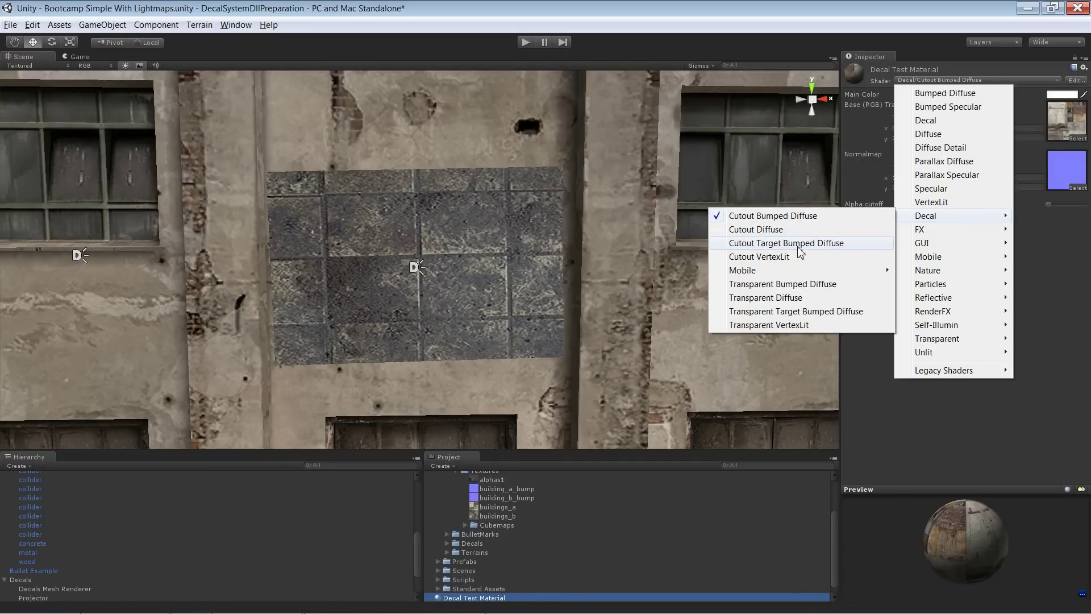
{"action": "left_click", "coordinate": [831, 246]}
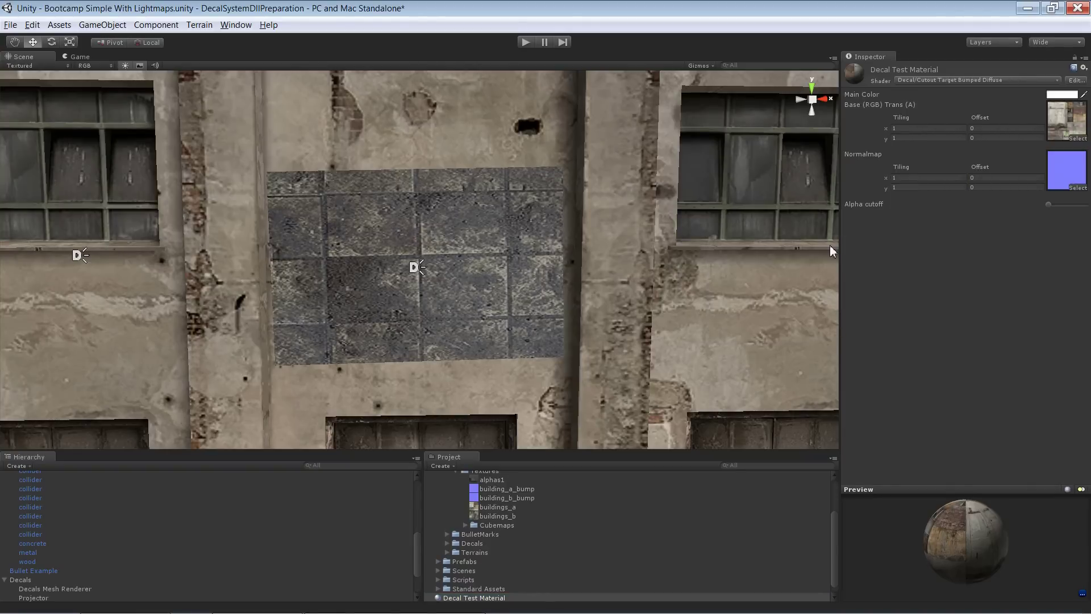
Set decals_package_a as the base texture and building_a_bump as the normal map.
{"action": "left_click", "coordinate": [1079, 138]}
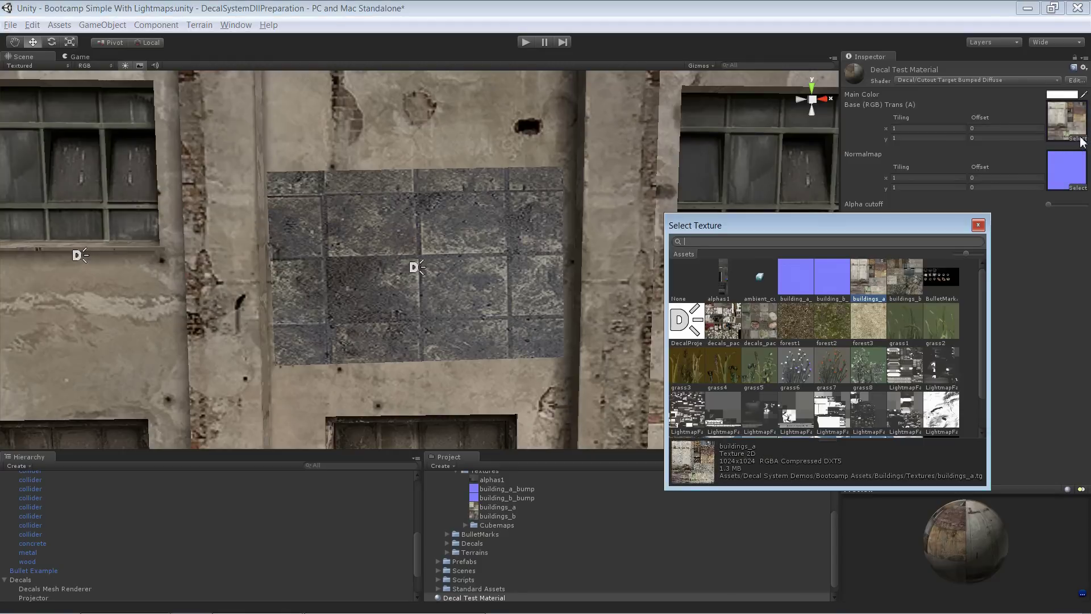
{"action": "left_click", "coordinate": [727, 328]}
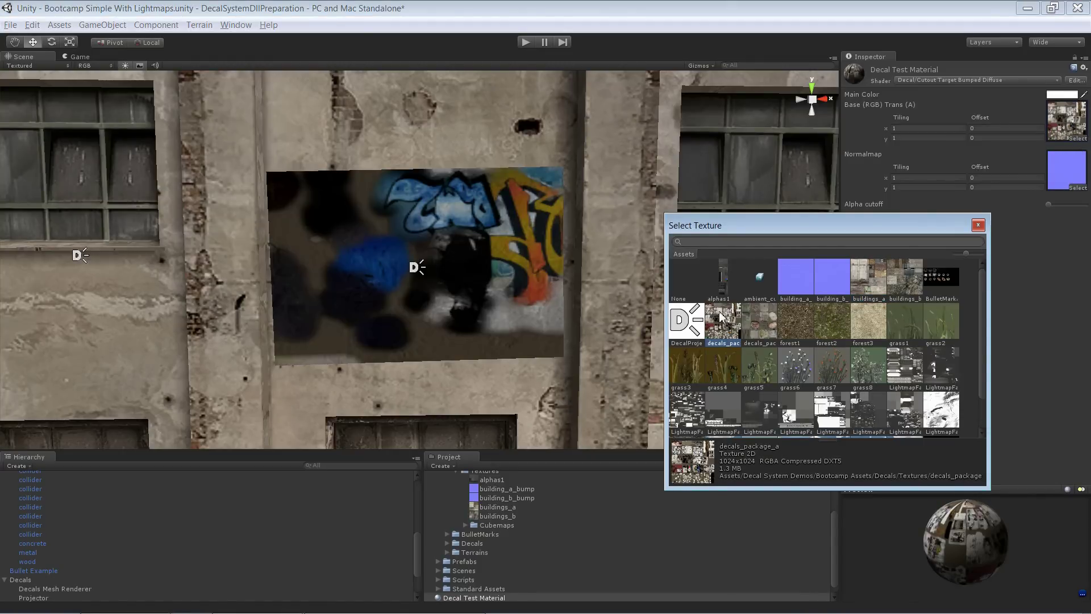
{"action": "left_click", "coordinate": [978, 225]}
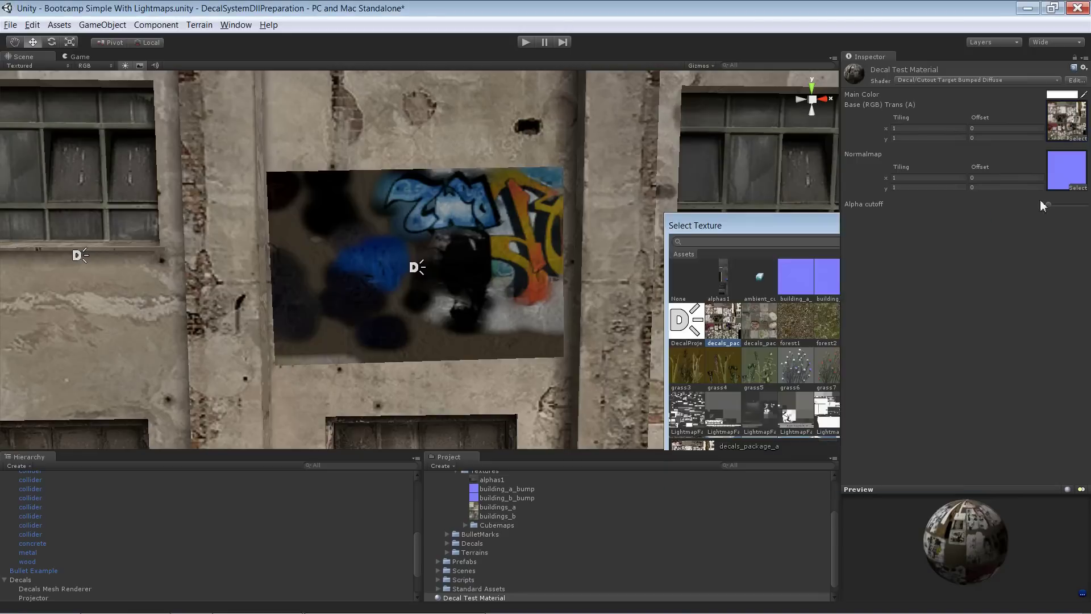
{"action": "left_click", "coordinate": [1083, 192]}
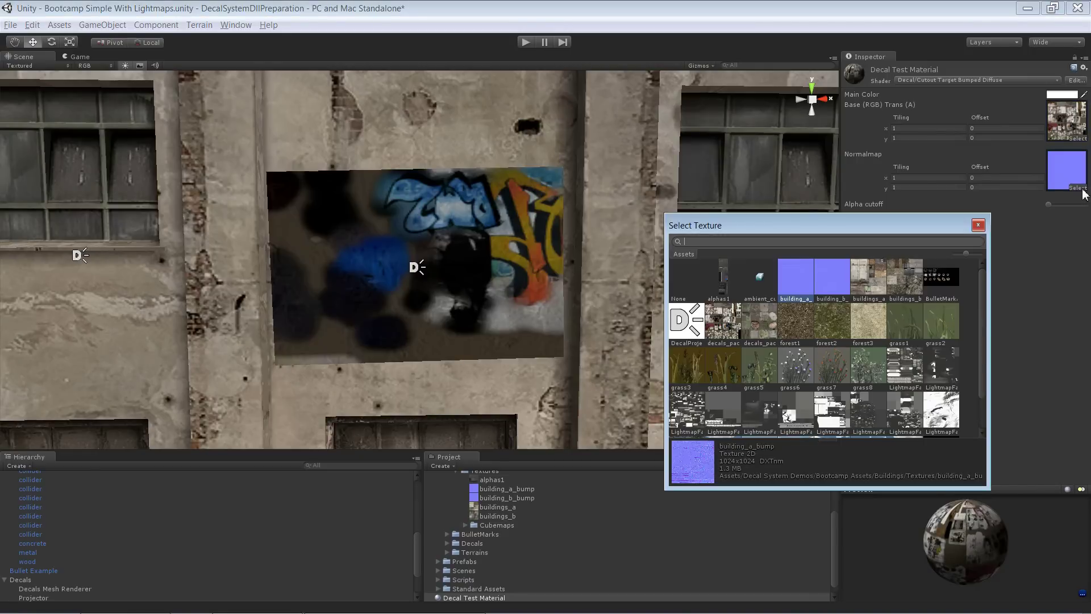
{"action": "left_click", "coordinate": [832, 289]}
{"action": "left_click", "coordinate": [788, 274]}
{"action": "left_click", "coordinate": [978, 226]}
{"action": "mouse_move", "coordinate": [521, 291]}
{"action": "right_mouse_down", "text": "alt"}
{"action": "mouse_move", "coordinate": [511, 327]}
{"action": "mouse_move", "coordinate": [447, 297]}
{"action": "mouse_move", "coordinate": [452, 166]}
{"action": "mouse_move", "coordinate": [453, 267]}
{"action": "right_mouse_up", "text": "alt"}
{"action": "mouse_move", "coordinate": [453, 268]}
{"action": "left_mouse_down", "text": "alt"}
{"action": "mouse_move", "coordinate": [359, 309]}
{"action": "mouse_move", "coordinate": [433, 281]}
{"action": "mouse_move", "coordinate": [416, 283]}
{"action": "left_mouse_up", "text": "alt"}
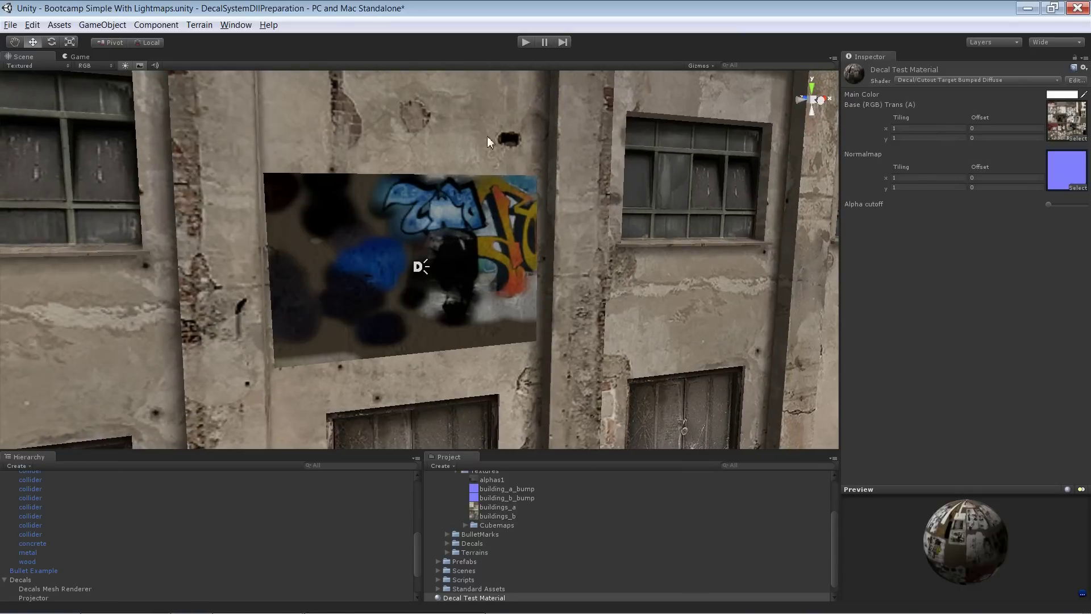
Fit the Projector's UV rectangle onto the atlas's ENEMY poster tile.
{"action": "left_click", "coordinate": [420, 266]}
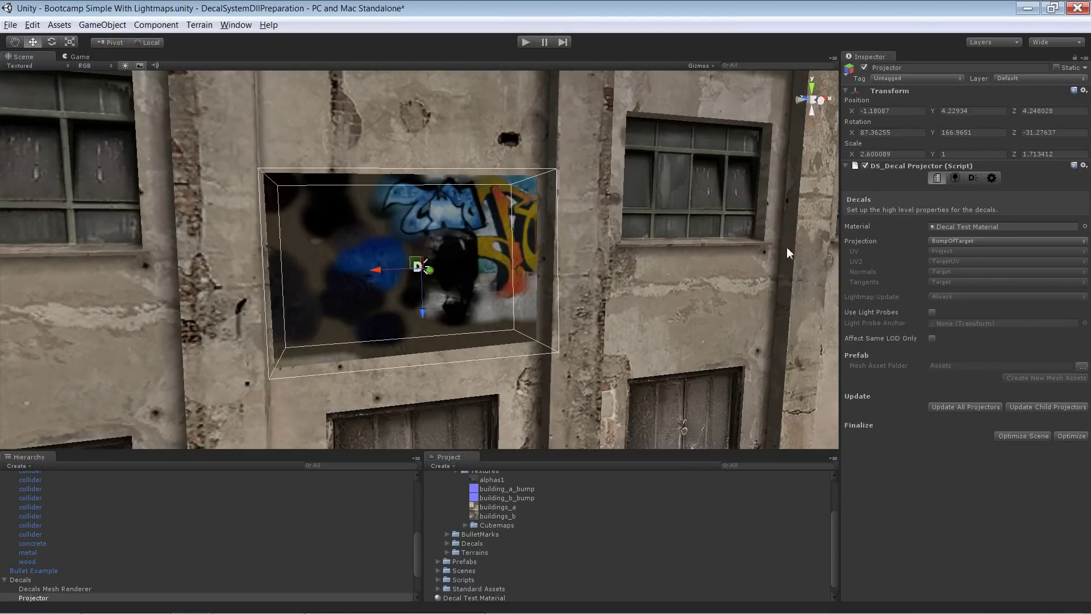
{"action": "left_click", "coordinate": [955, 178]}
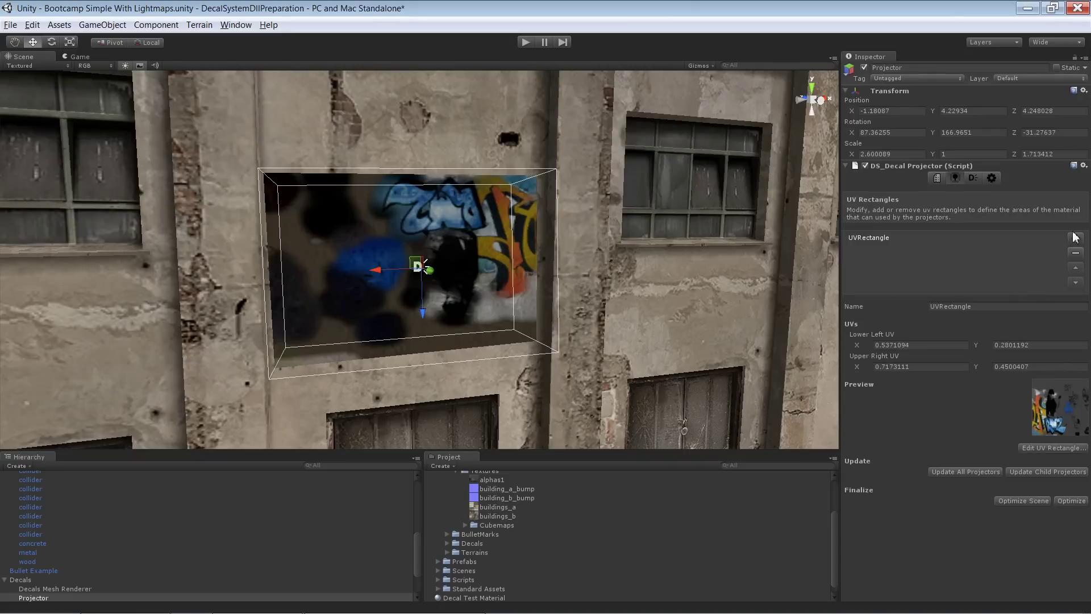
{"action": "left_click", "coordinate": [1055, 449]}
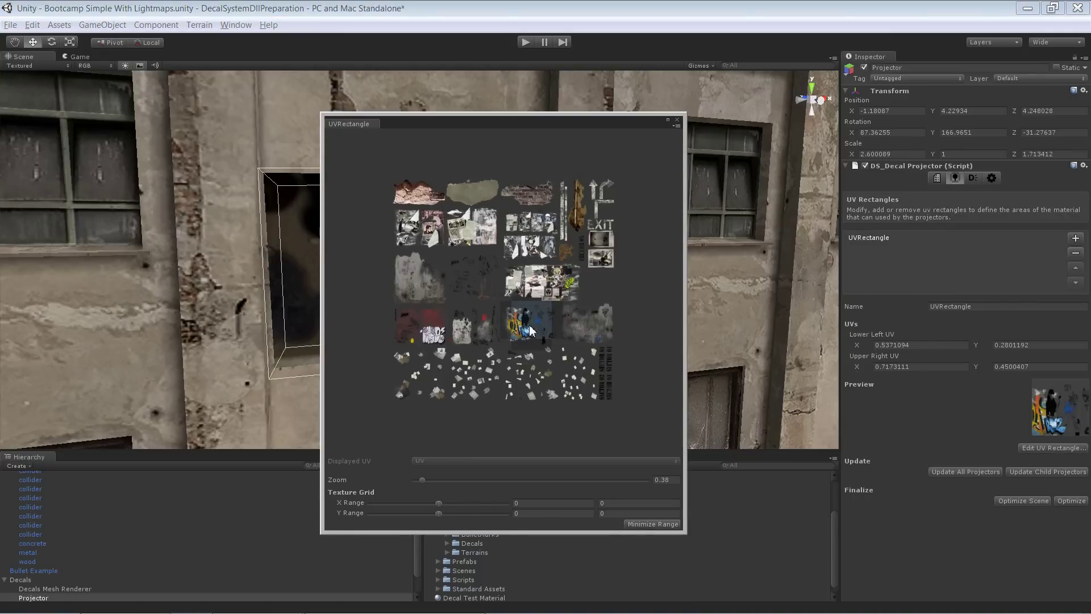
{"action": "left_click_drag", "start_coordinate": [530, 330], "coordinate": [607, 278]}
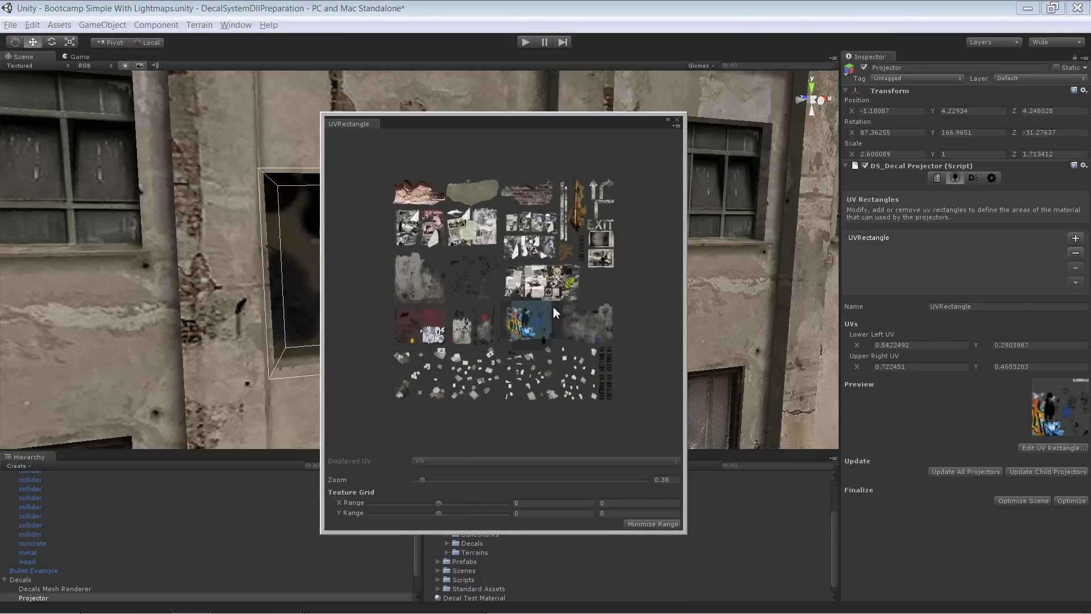
{"action": "left_click", "coordinate": [605, 277]}
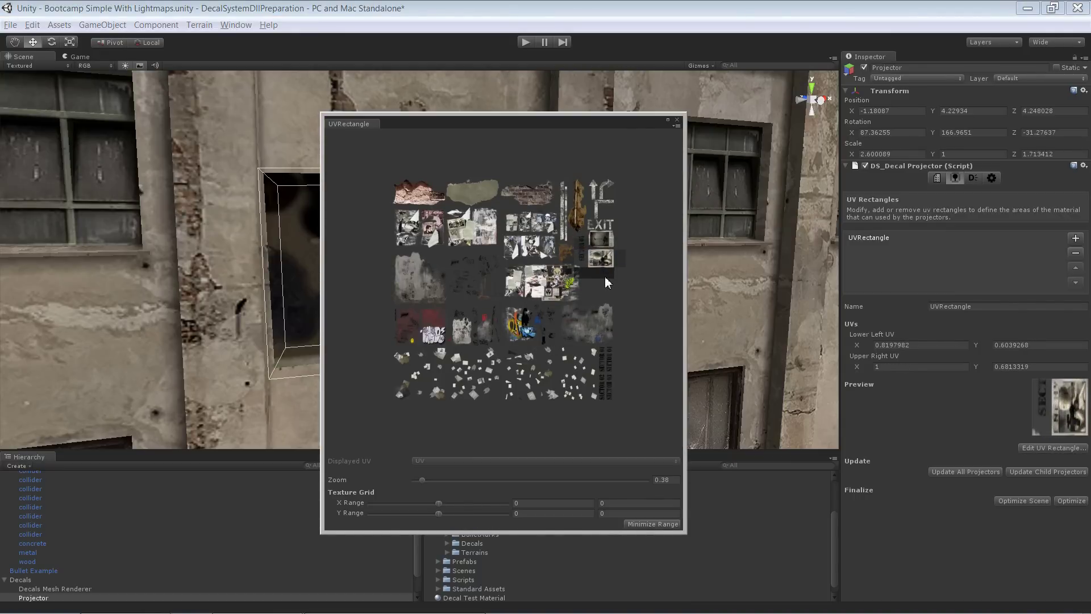
{"action": "left_click_drag", "start_coordinate": [570, 265], "coordinate": [580, 268]}
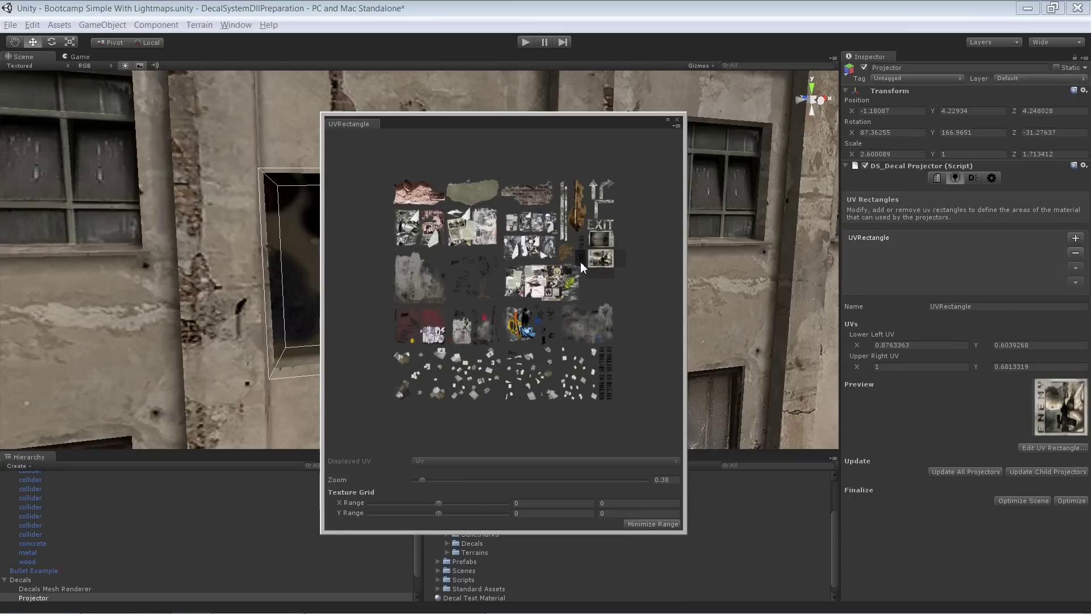
{"action": "left_click", "coordinate": [678, 119]}
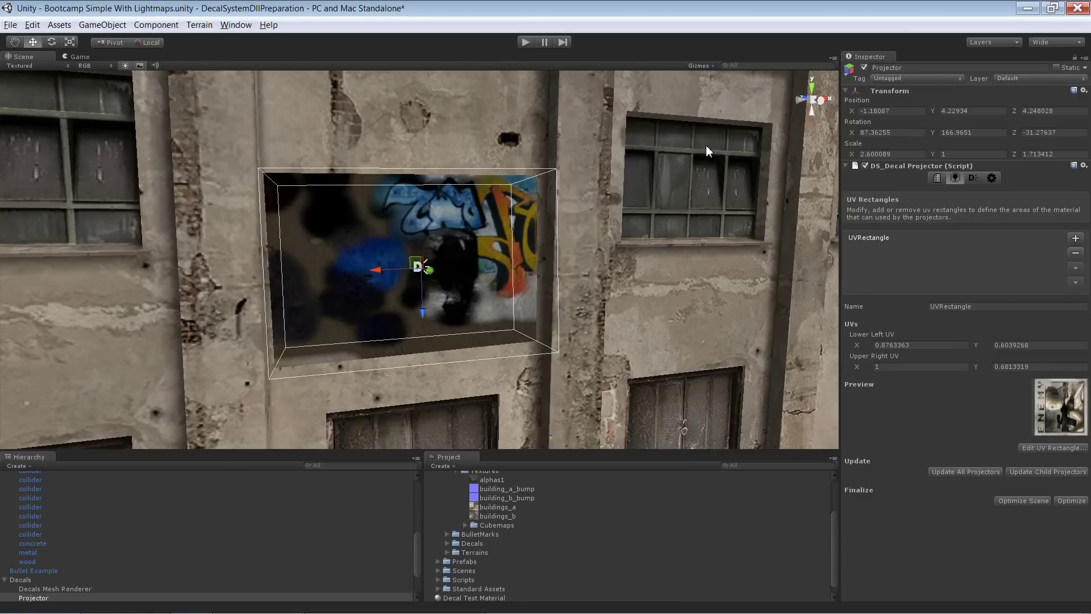
Refresh the ENEMY decal and slide its projector up and down the wall, ending slightly higher.
{"action": "left_click", "coordinate": [967, 471]}
{"action": "left_click_drag", "start_coordinate": [815, 415], "coordinate": [555, 311], "text": "alt"}
{"action": "left_click_drag", "start_coordinate": [424, 197], "coordinate": [436, 276], "text": "alt"}
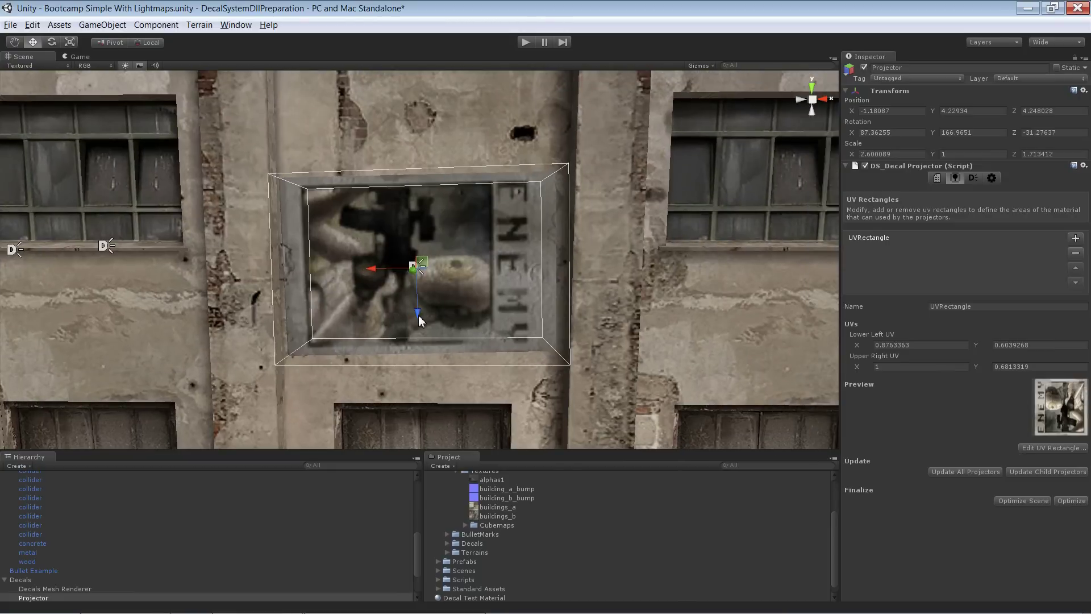
{"action": "mouse_move", "coordinate": [421, 315]}
{"action": "left_mouse_down"}
{"action": "mouse_move", "coordinate": [424, 271]}
{"action": "mouse_move", "coordinate": [418, 310]}
{"action": "left_mouse_up"}
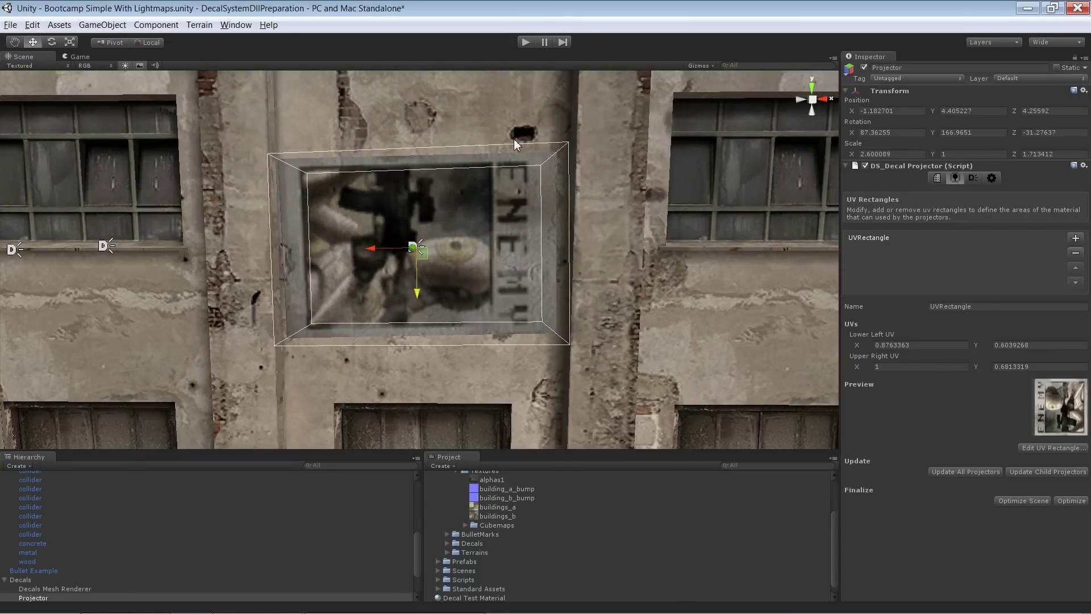
{"action": "left_click_drag", "start_coordinate": [418, 297], "coordinate": [419, 236]}
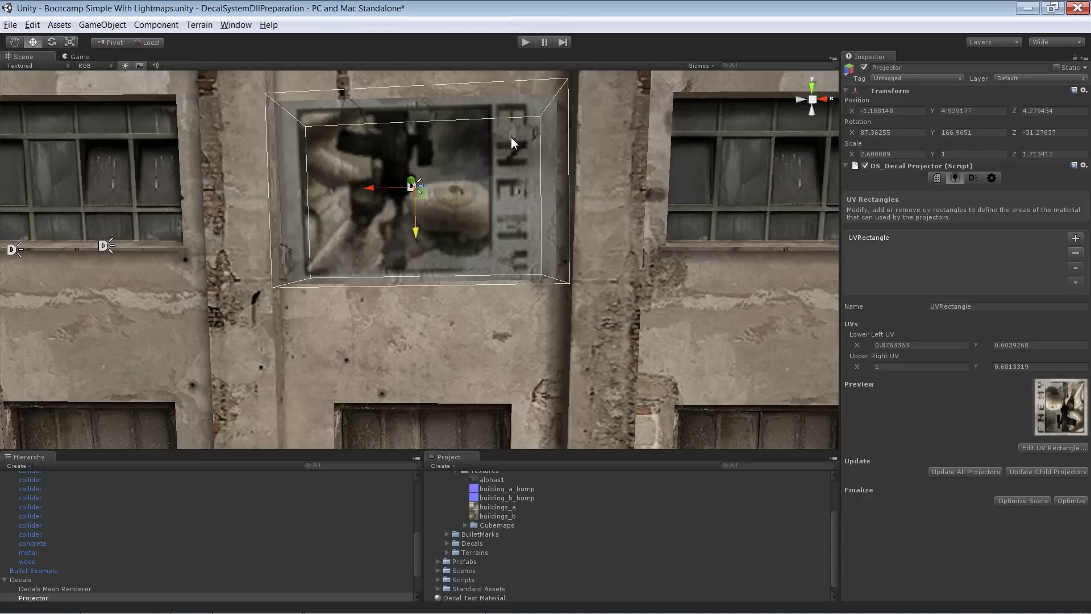
{"action": "mouse_move", "coordinate": [413, 261]}
{"action": "left_mouse_down"}
{"action": "mouse_move", "coordinate": [408, 201]}
{"action": "mouse_move", "coordinate": [349, 249]}
{"action": "left_mouse_up"}
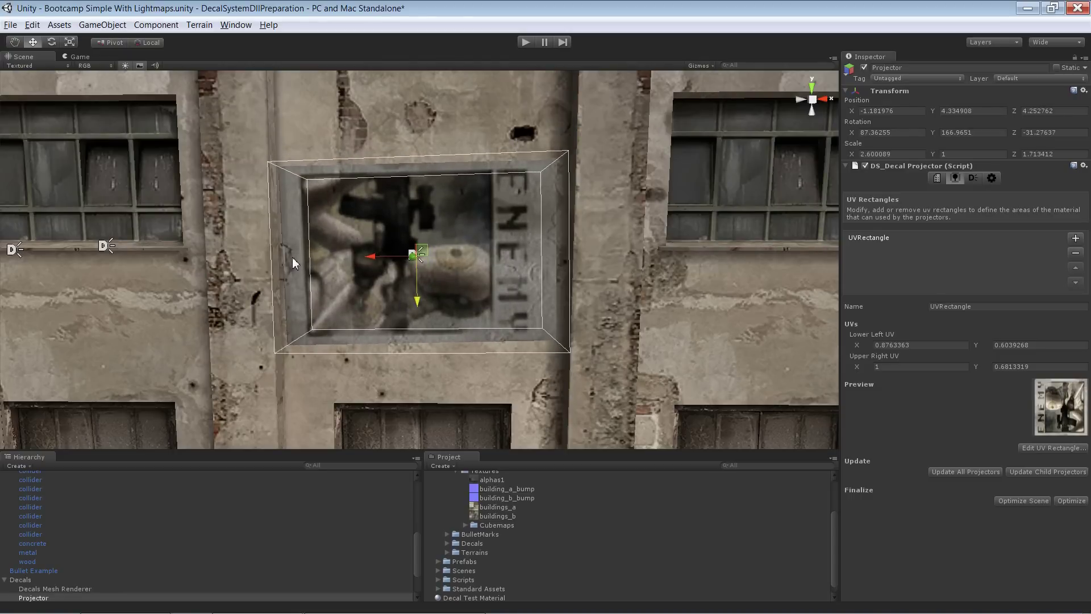
{"action": "left_click_drag", "start_coordinate": [418, 305], "coordinate": [416, 209]}
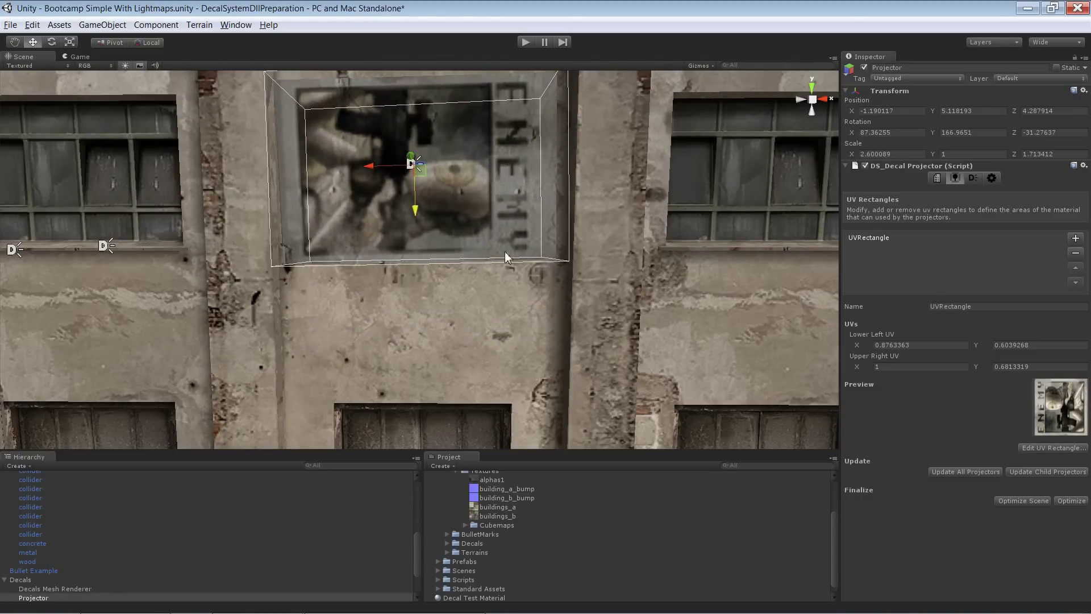
{"action": "mouse_move", "coordinate": [413, 211]}
{"action": "left_mouse_down"}
{"action": "mouse_move", "coordinate": [414, 321]}
{"action": "mouse_move", "coordinate": [415, 275]}
{"action": "left_mouse_up"}
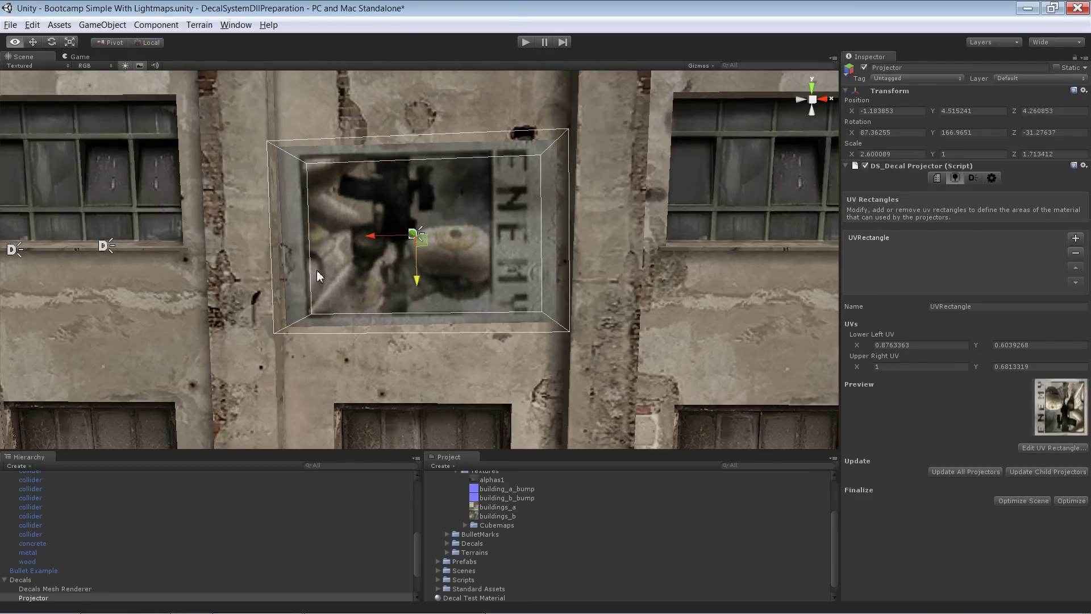
Orbit and zoom the Scene view to a more frontal view of the poster.
{"action": "left_click_drag", "start_coordinate": [317, 271], "coordinate": [453, 308], "text": "alt"}
{"action": "right_click_drag", "start_coordinate": [452, 306], "coordinate": [461, 231], "text": "alt"}
{"action": "right_click_drag", "start_coordinate": [456, 173], "coordinate": [458, 357], "text": "alt"}
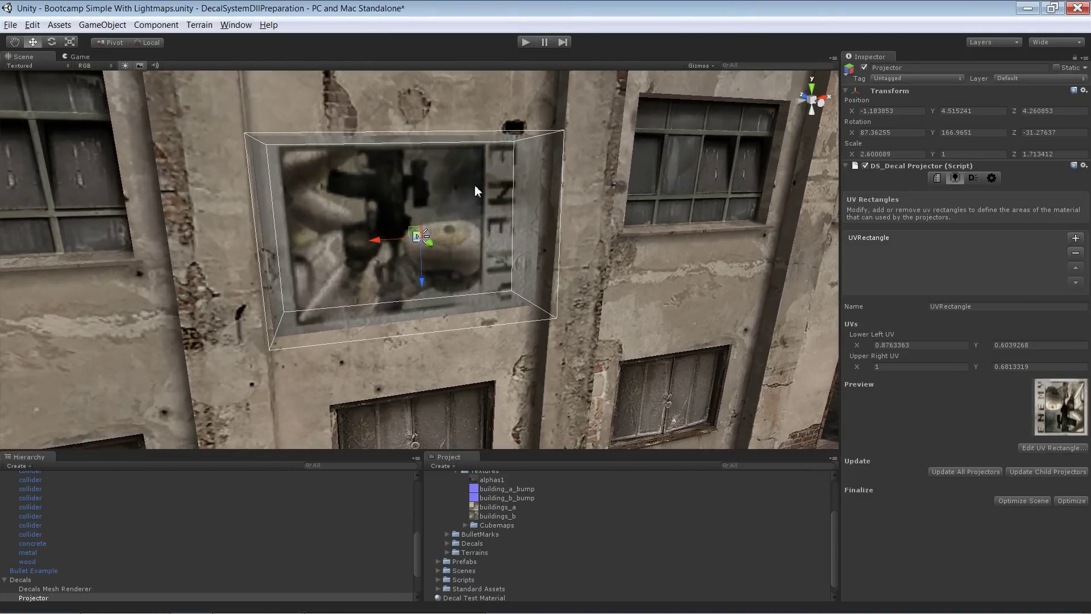
{"action": "left_click_drag", "start_coordinate": [449, 320], "coordinate": [473, 192], "text": "alt"}
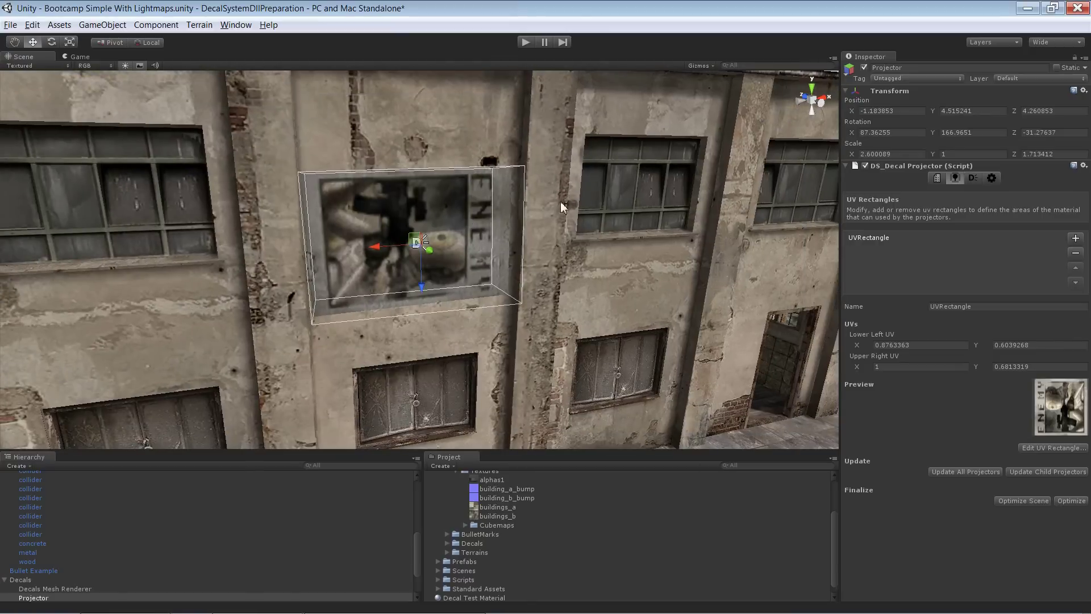
Switch the Decals projection mode to Advanced and nudge the ENEMY poster slightly up the wall.
{"action": "left_click", "coordinate": [939, 177]}
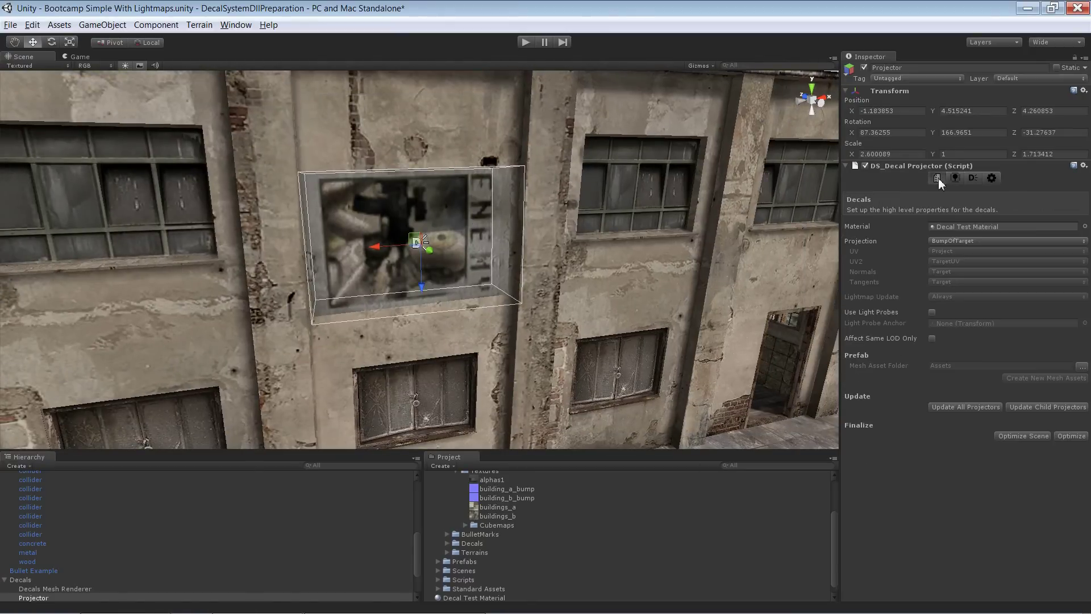
{"action": "left_click", "coordinate": [964, 242]}
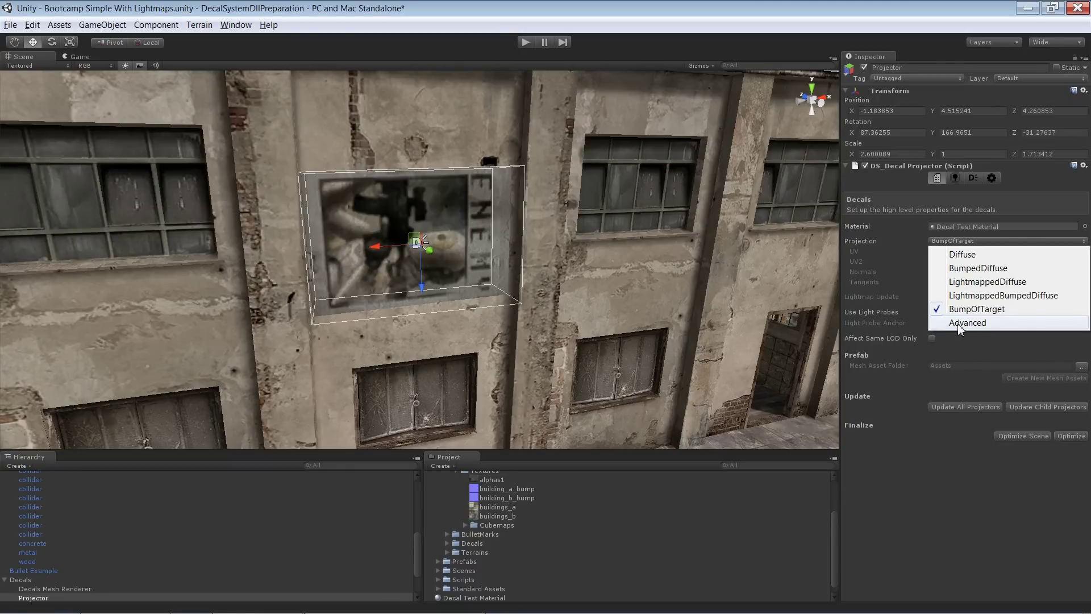
{"action": "left_click", "coordinate": [955, 324]}
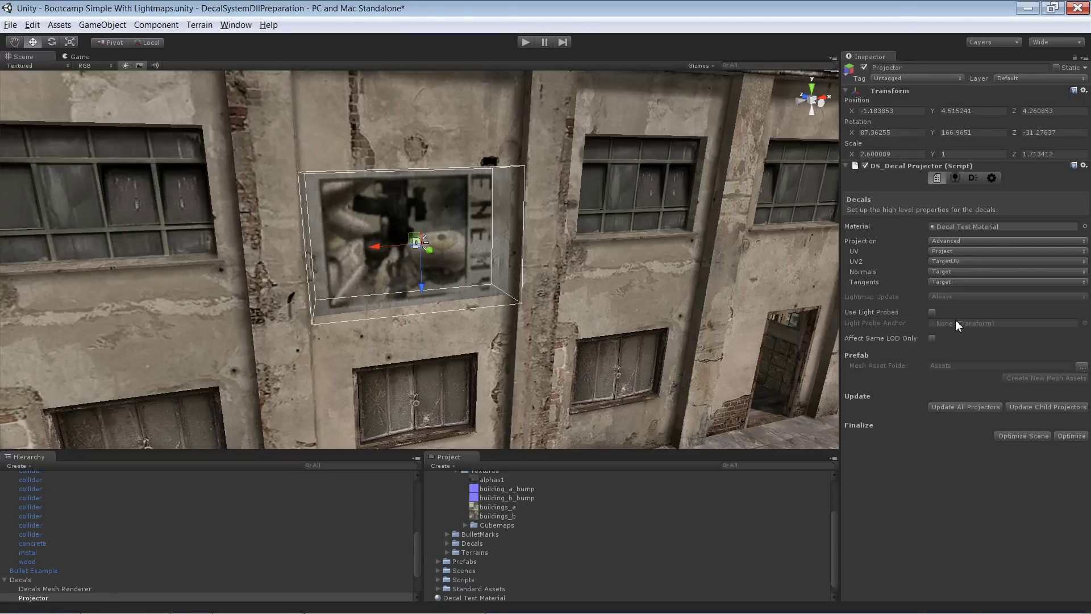
{"action": "left_click_drag", "start_coordinate": [424, 295], "coordinate": [422, 270]}
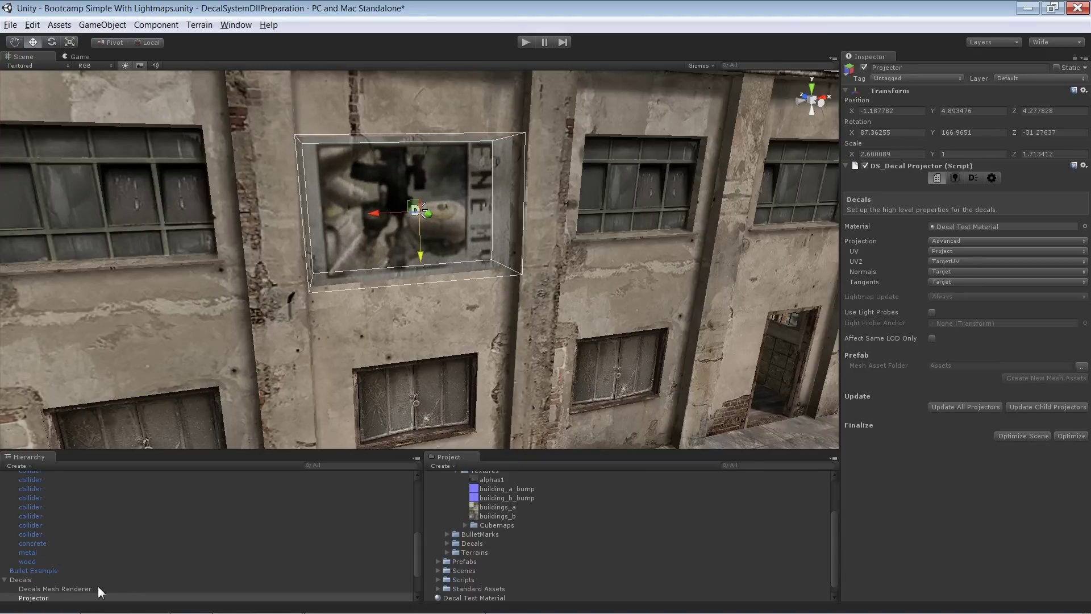
Compare Decals Mesh Renderer's material with the projector, nudging the poster up then down, then select Decals.
{"action": "left_click", "coordinate": [55, 588]}
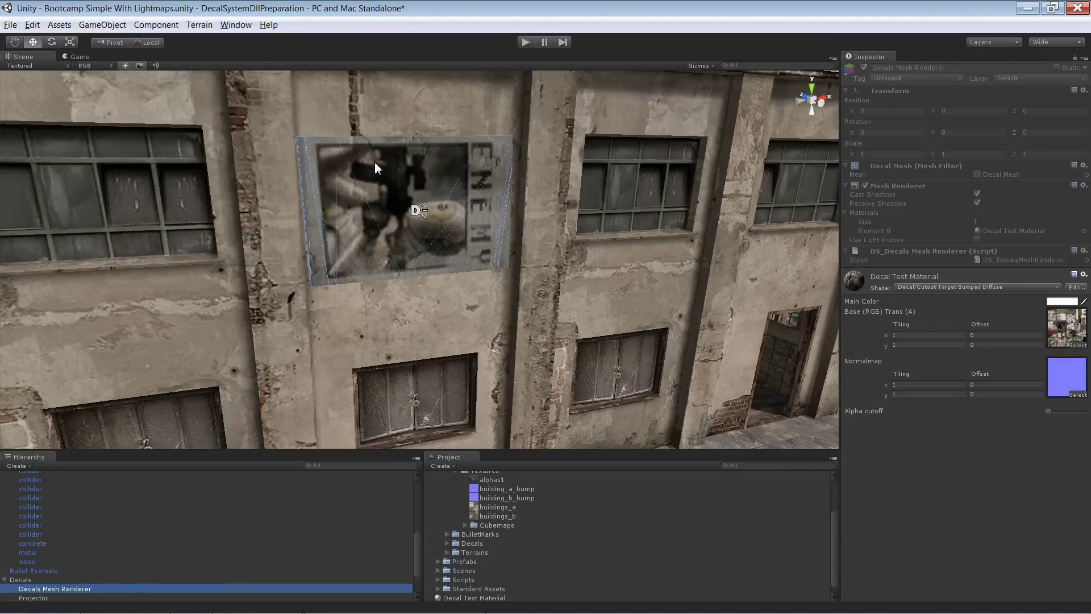
{"action": "left_click", "coordinate": [417, 210]}
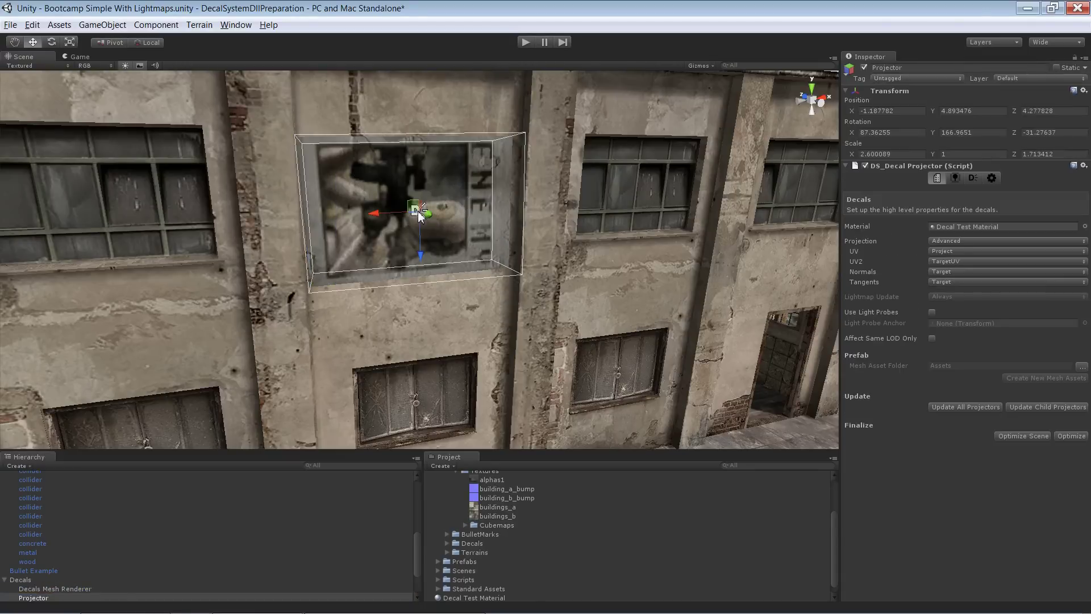
{"action": "left_click_drag", "start_coordinate": [423, 258], "coordinate": [419, 219]}
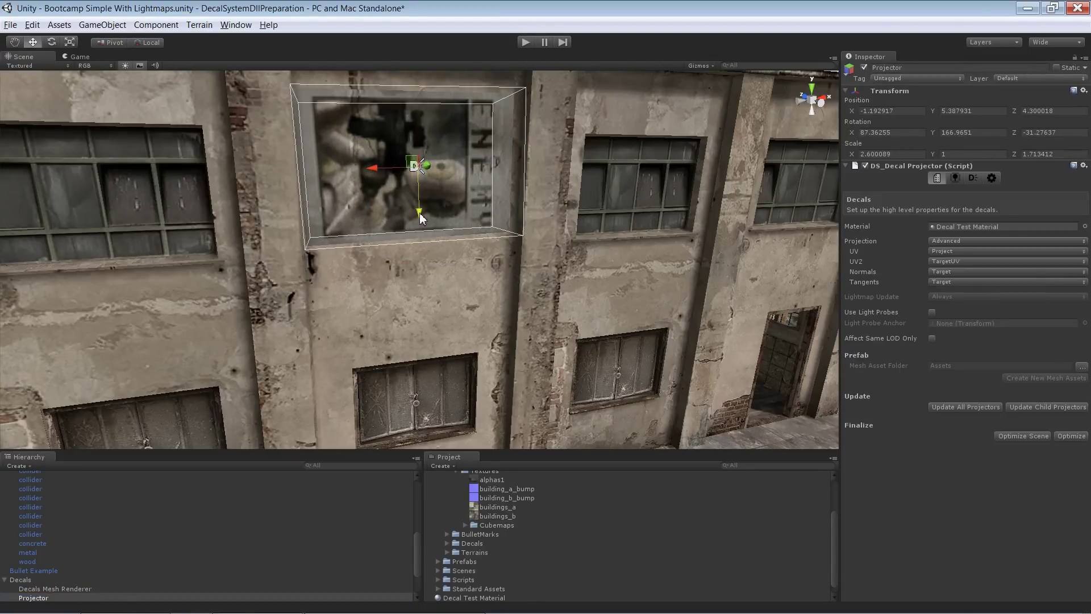
{"action": "left_click", "coordinate": [76, 590]}
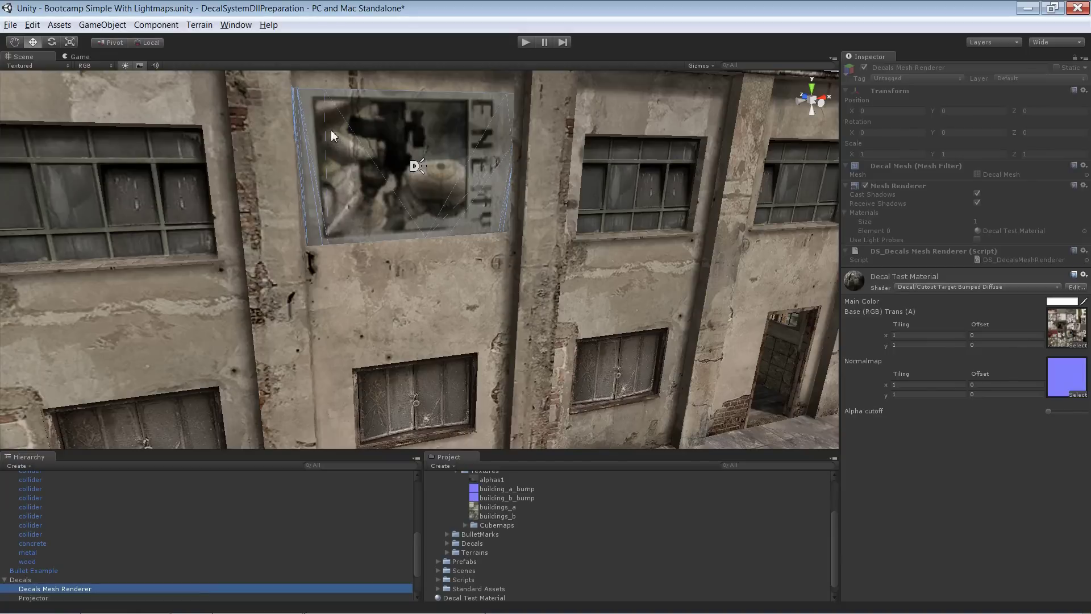
{"action": "left_click", "coordinate": [415, 166]}
{"action": "left_click_drag", "start_coordinate": [424, 213], "coordinate": [423, 267]}
{"action": "left_click", "coordinate": [40, 580]}
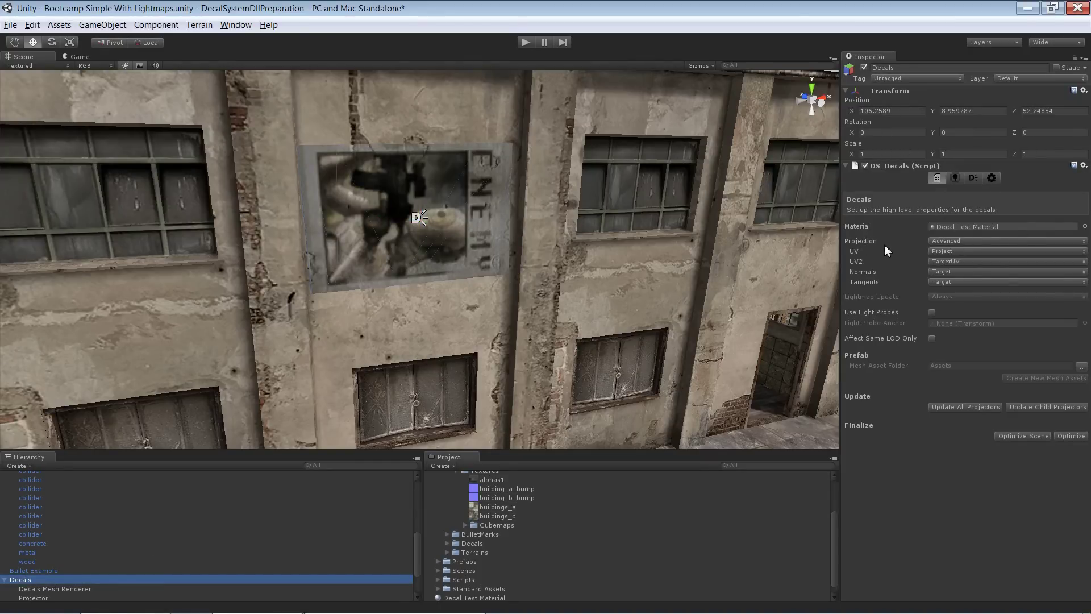
{"action": "mouse_move", "coordinate": [854, 252]}
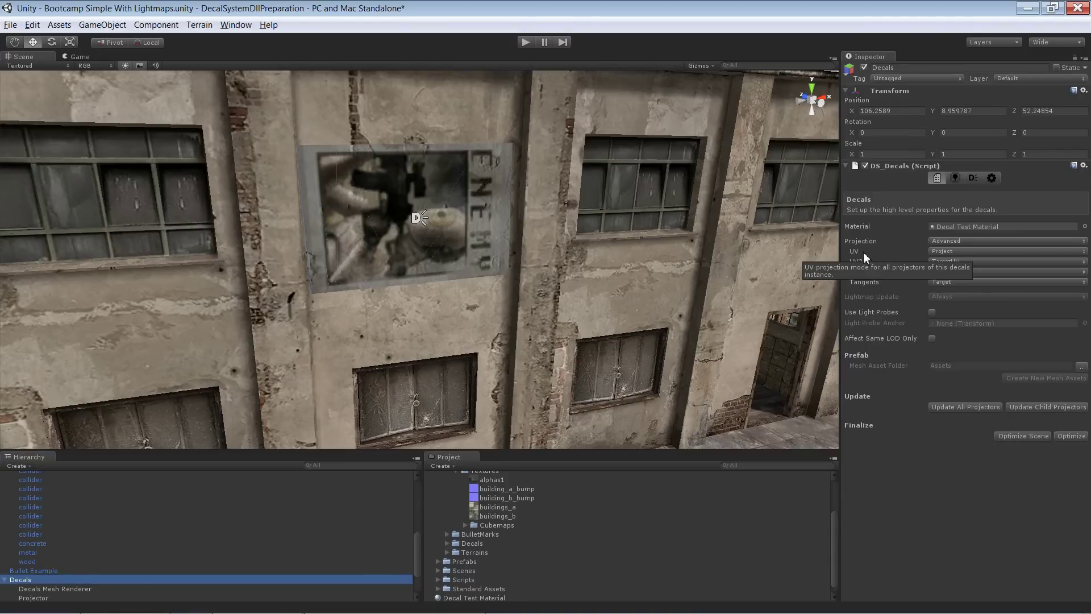
Inspect the poster's UV rectangle and spin its preview image, then return to projection settings.
{"action": "left_click", "coordinate": [955, 179]}
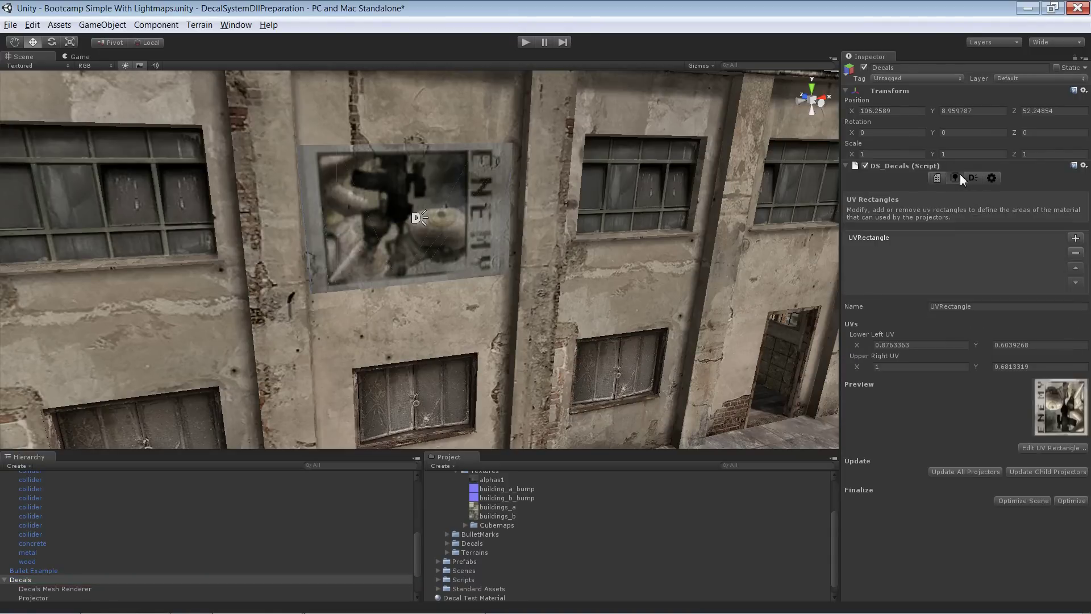
{"action": "left_click_drag", "start_coordinate": [1020, 388], "coordinate": [1051, 417]}
{"action": "left_click", "coordinate": [938, 177]}
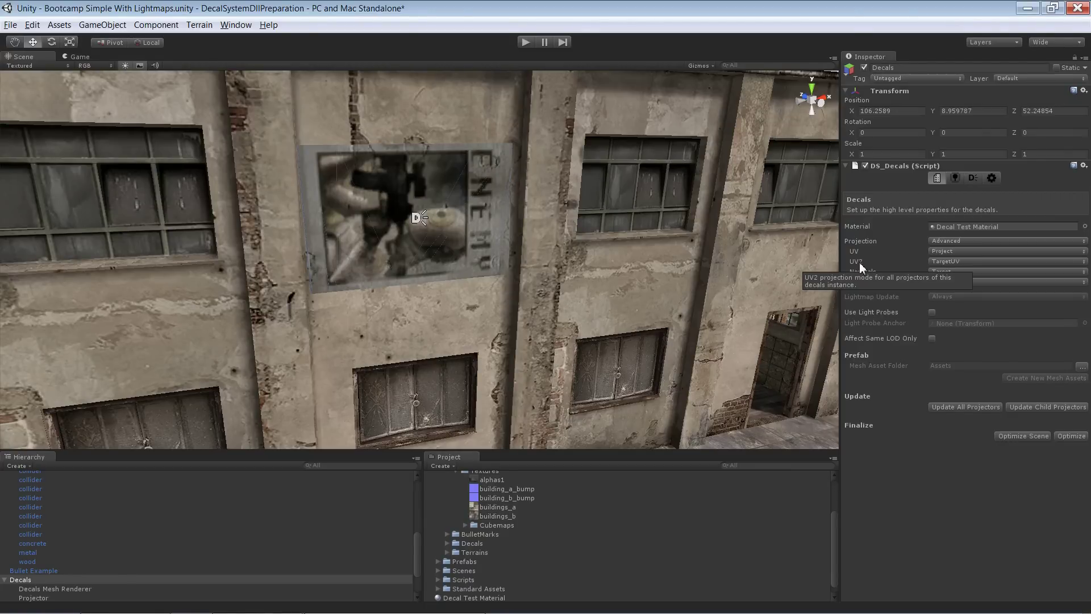
Keep UV2 on TargetUV, set Normals projection to None, and update all projectors.
{"action": "left_click", "coordinate": [952, 262]}
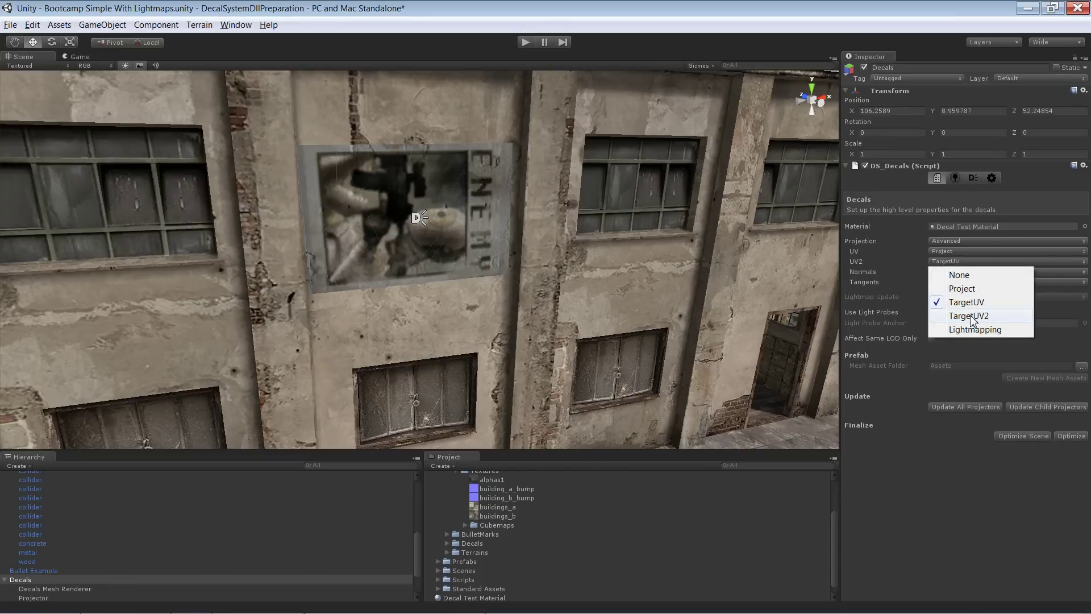
{"action": "left_click", "coordinate": [960, 301]}
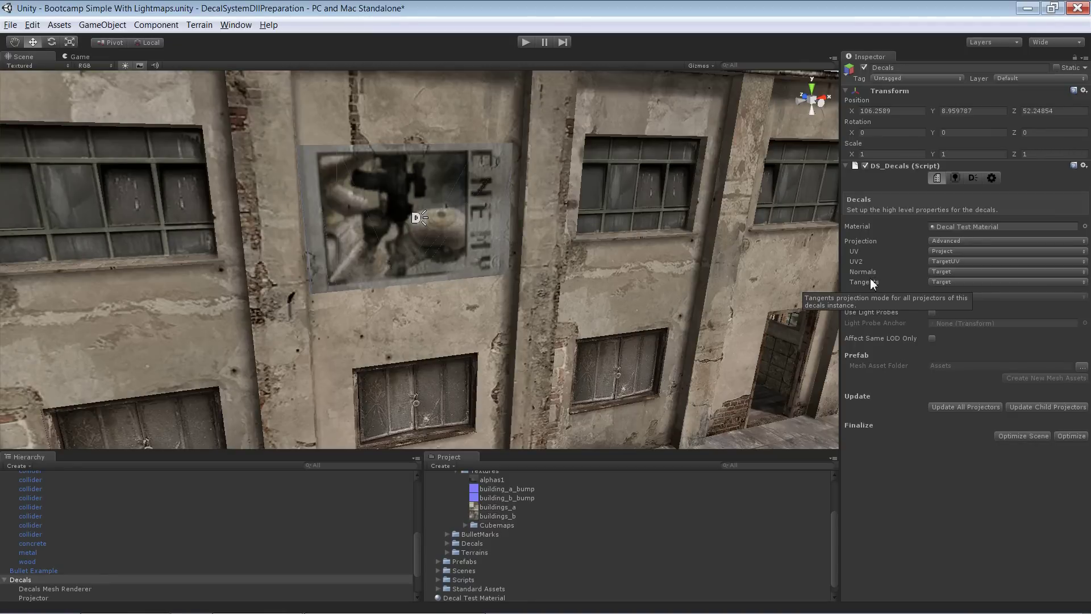
{"action": "left_click", "coordinate": [963, 282]}
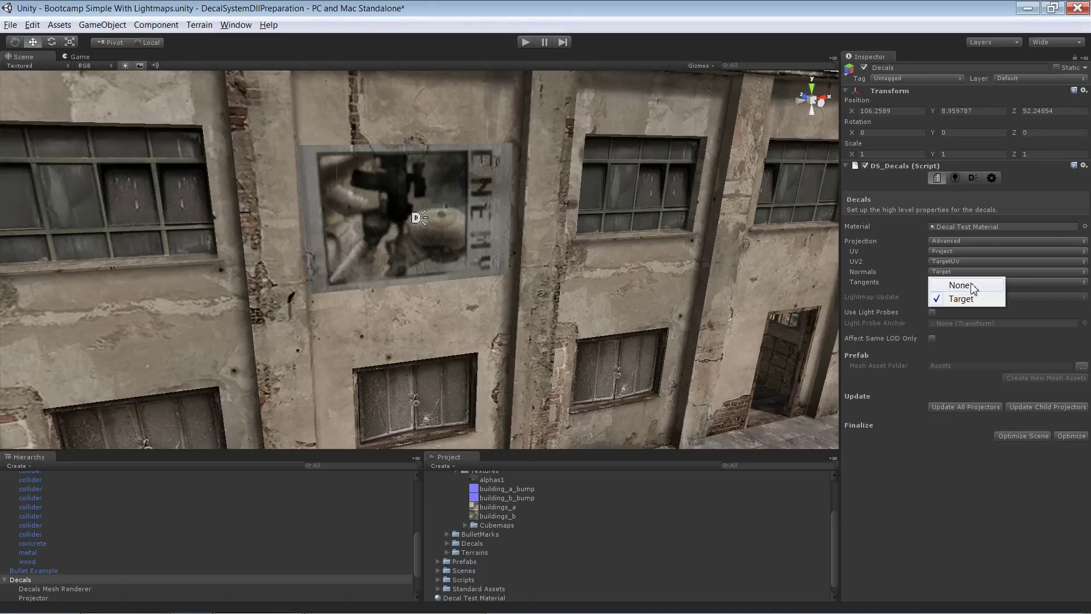
{"action": "left_click", "coordinate": [971, 287]}
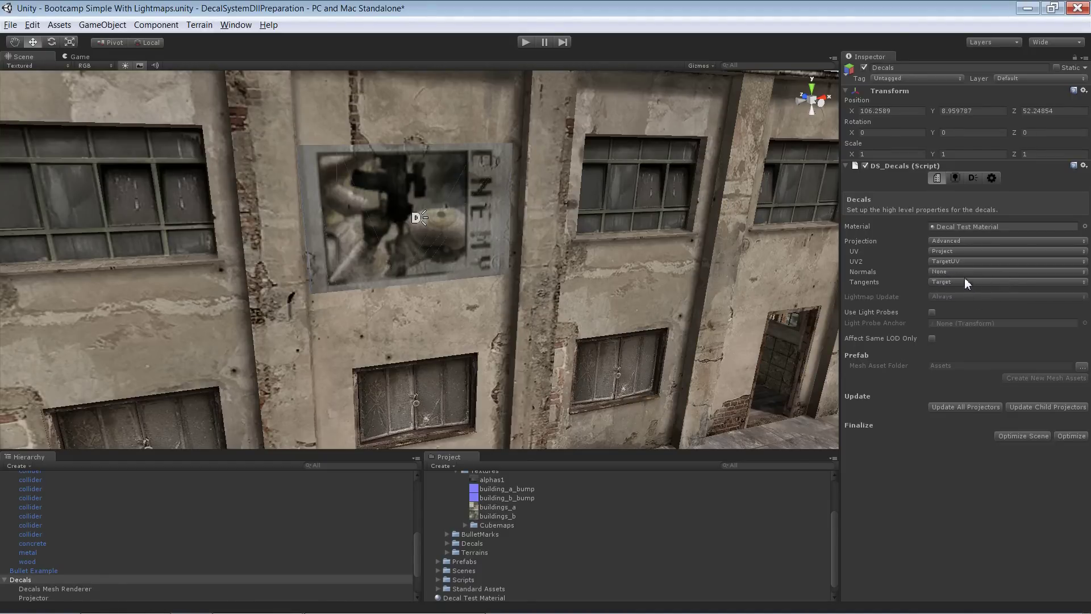
{"action": "left_click", "coordinate": [972, 407]}
Raise the poster a little, set Normals projection back to Target, and orbit to an angled wall view.
{"action": "left_click", "coordinate": [419, 217]}
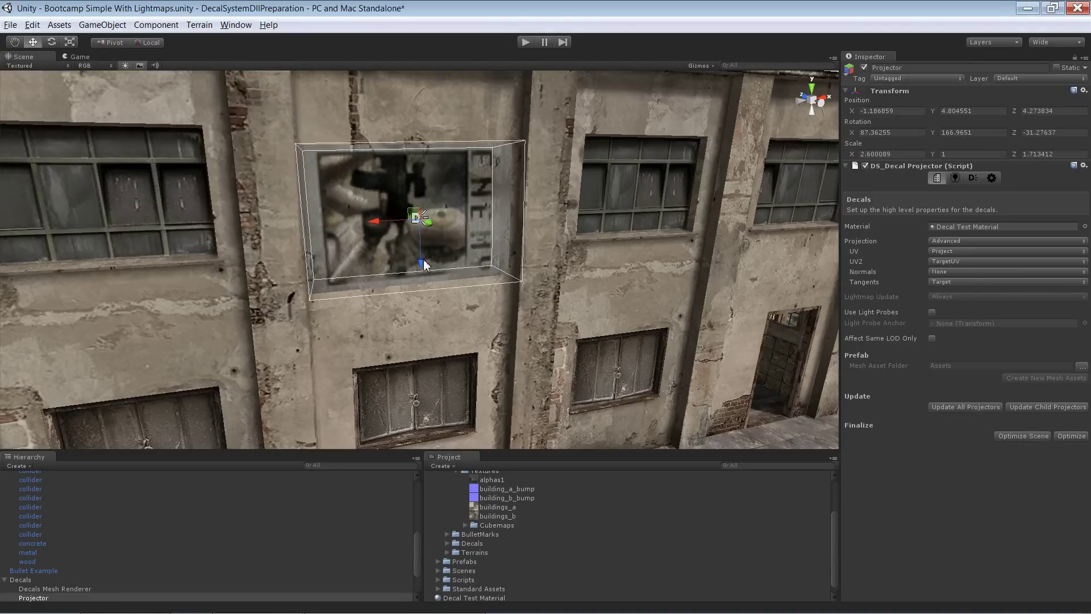
{"action": "left_click_drag", "start_coordinate": [421, 263], "coordinate": [419, 242]}
{"action": "left_click", "coordinate": [944, 275]}
{"action": "left_click", "coordinate": [951, 299]}
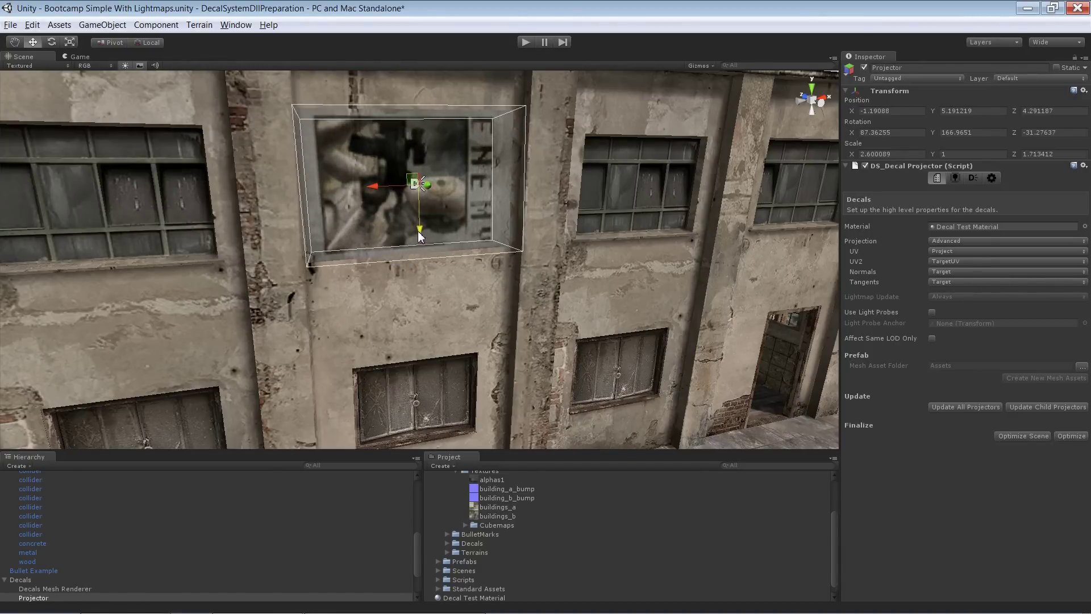
{"action": "left_click_drag", "start_coordinate": [420, 244], "coordinate": [490, 225]}
{"action": "key", "text": "alt"}
{"action": "mouse_move", "coordinate": [441, 279]}
{"action": "left_mouse_down", "text": "alt"}
{"action": "mouse_move", "coordinate": [508, 299]}
{"action": "mouse_move", "coordinate": [456, 310]}
{"action": "mouse_move", "coordinate": [490, 275]}
{"action": "mouse_move", "coordinate": [453, 304]}
{"action": "mouse_move", "coordinate": [480, 230]}
{"action": "mouse_move", "coordinate": [483, 256]}
{"action": "left_mouse_up", "text": "alt"}
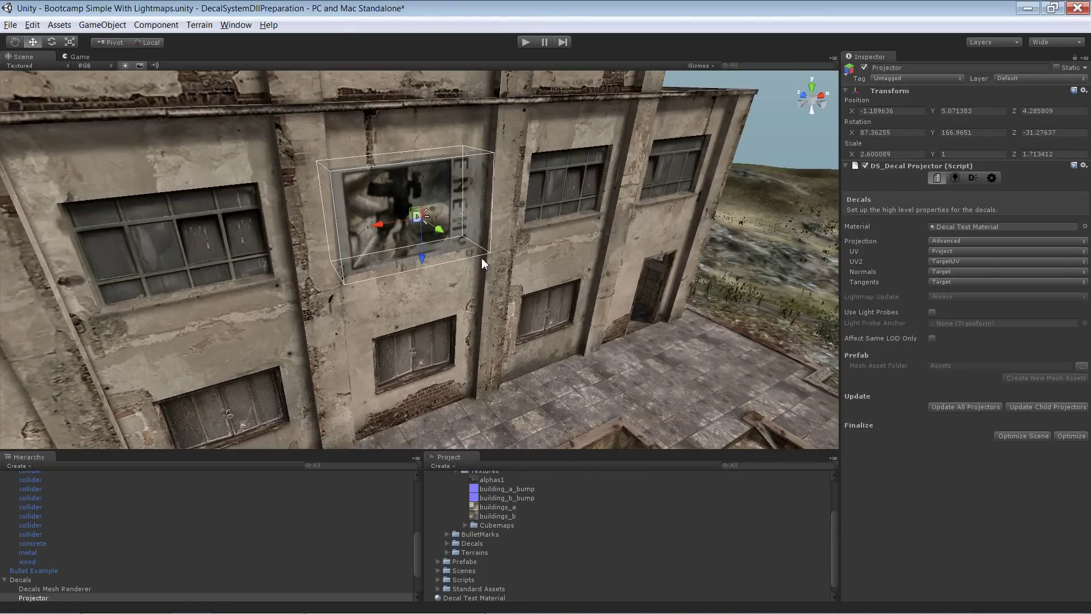